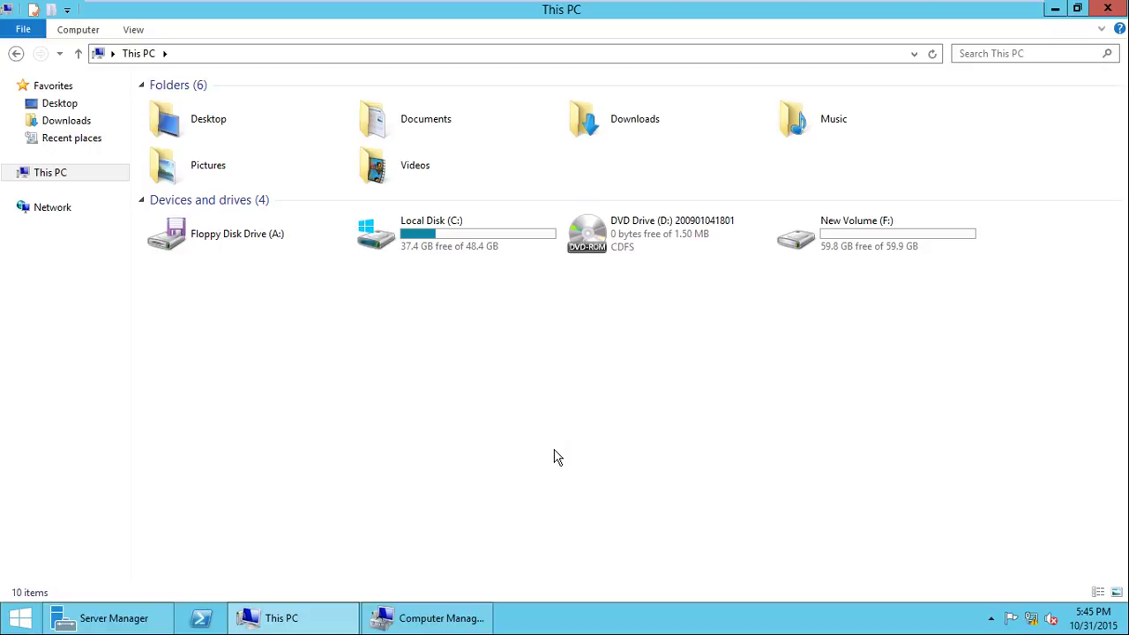
Step: Create a text document named data.txt in the data folder on drive F:
{"action": "double_click", "coordinate": [829, 246]}
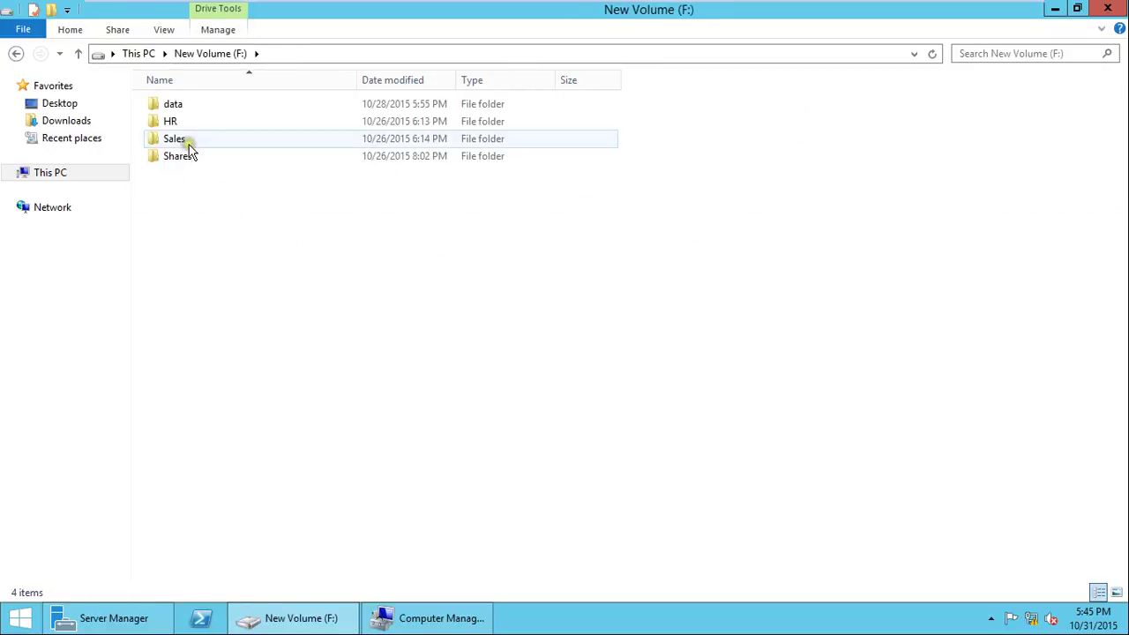
{"action": "left_click", "coordinate": [172, 108]}
{"action": "double_click", "coordinate": [189, 110]}
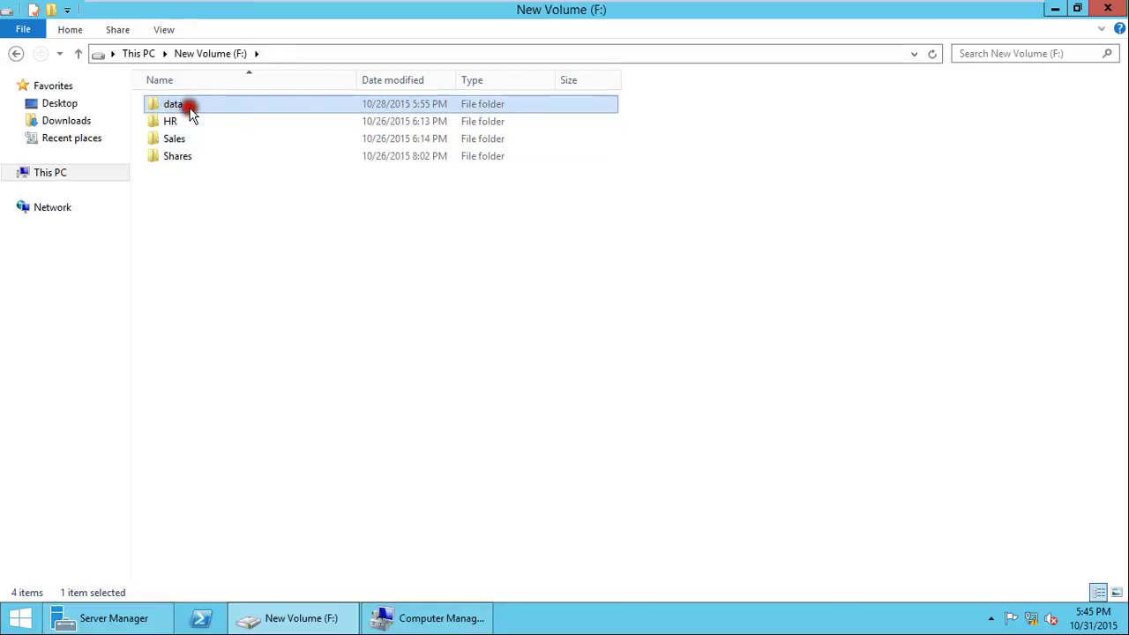
{"action": "right_click", "coordinate": [203, 247]}
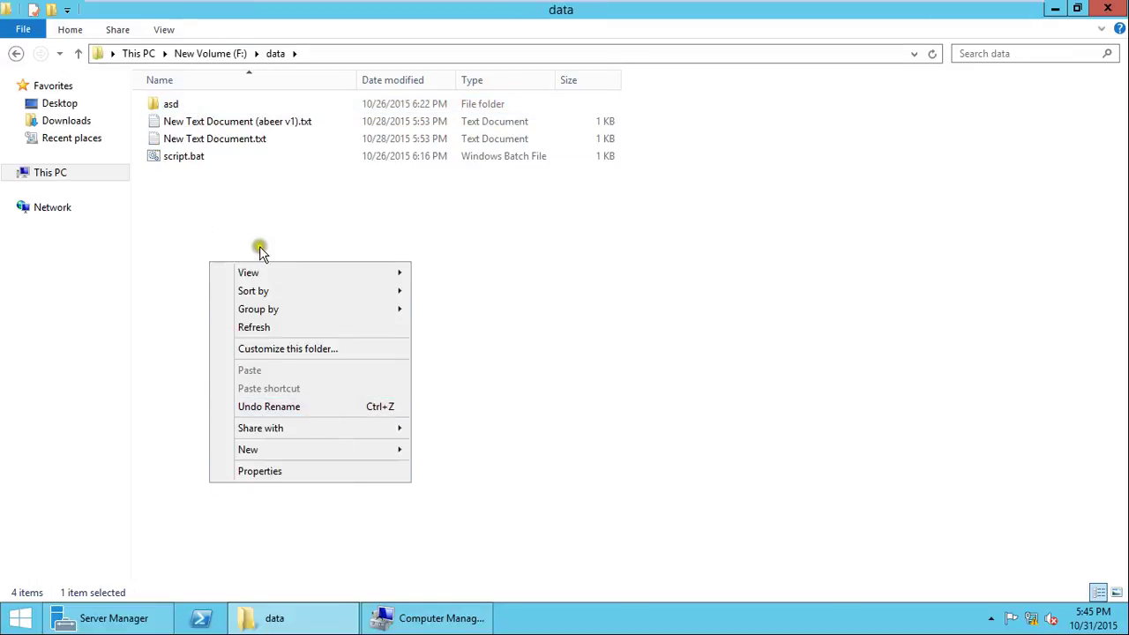
{"action": "left_click", "coordinate": [232, 211]}
{"action": "right_click", "coordinate": [210, 283]}
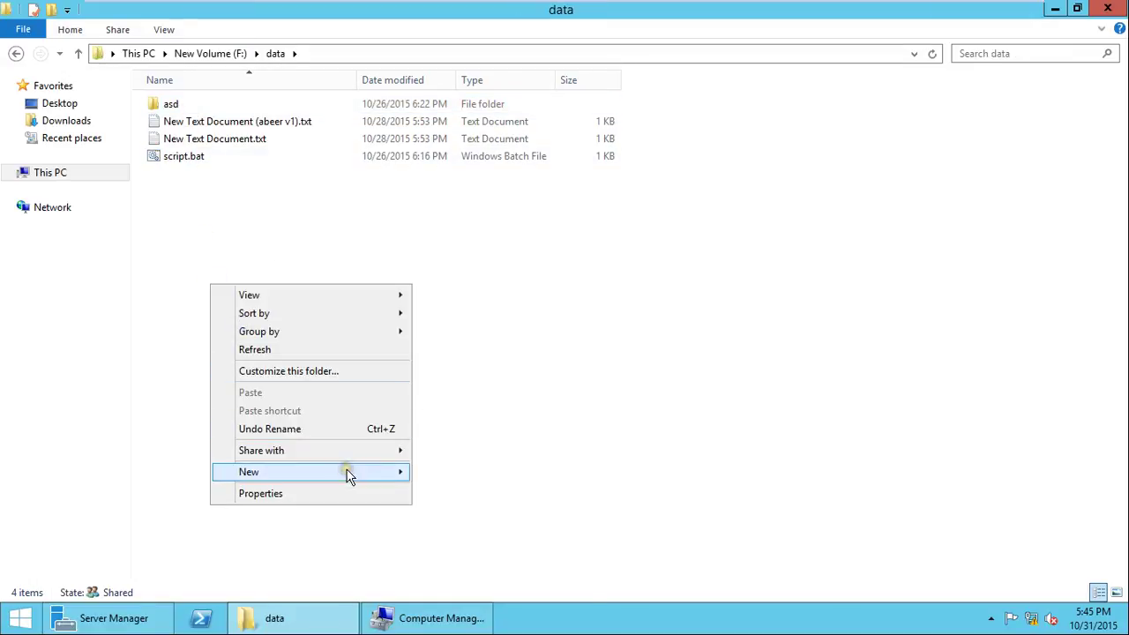
{"action": "mouse_move", "coordinate": [348, 473]}
{"action": "left_click", "coordinate": [464, 565]}
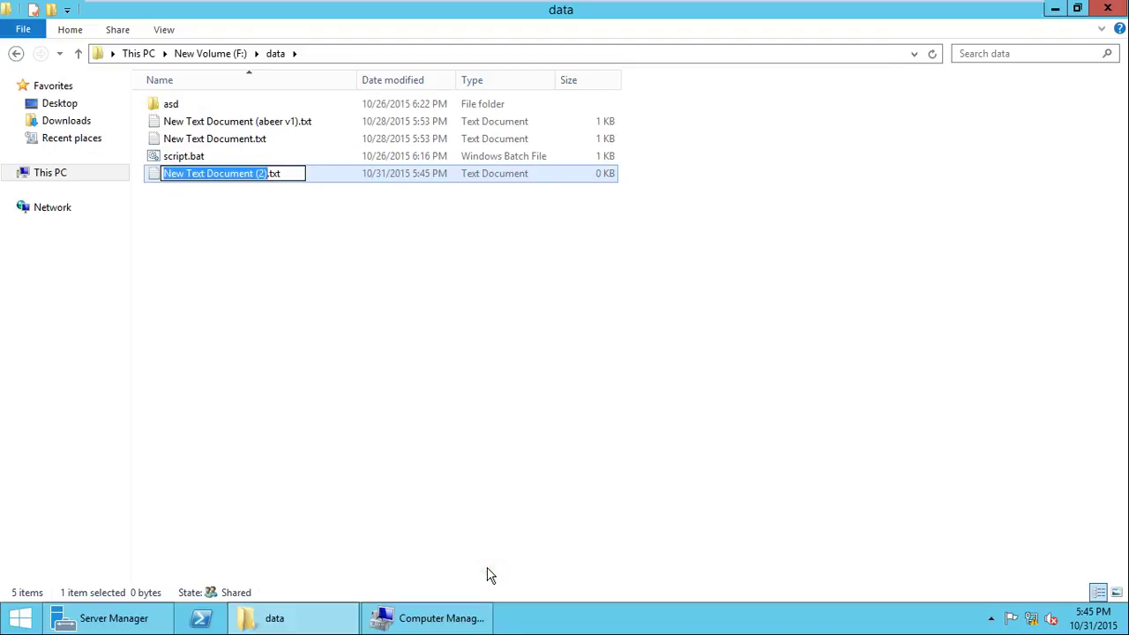
{"action": "type", "text": "data"}
{"action": "key", "text": "Return"}
Step: Write "test" in data.txt, save the file and close it
{"action": "key", "text": "Return"}
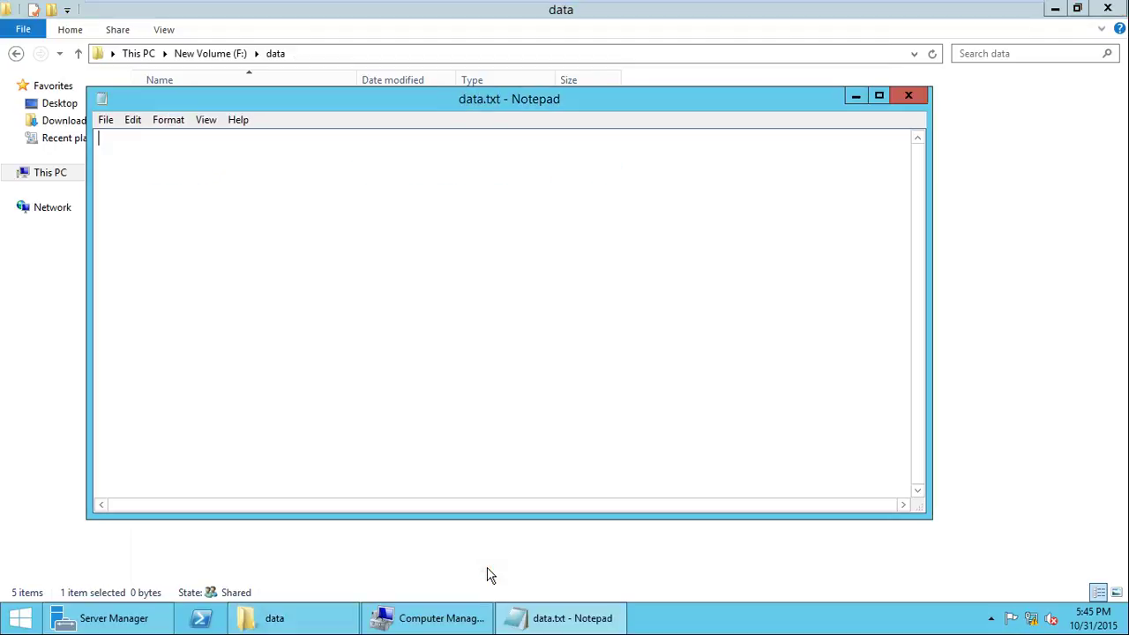
{"action": "type", "text": "test"}
{"action": "key", "text": "ctrl+s"}
{"action": "left_click", "coordinate": [909, 97]}
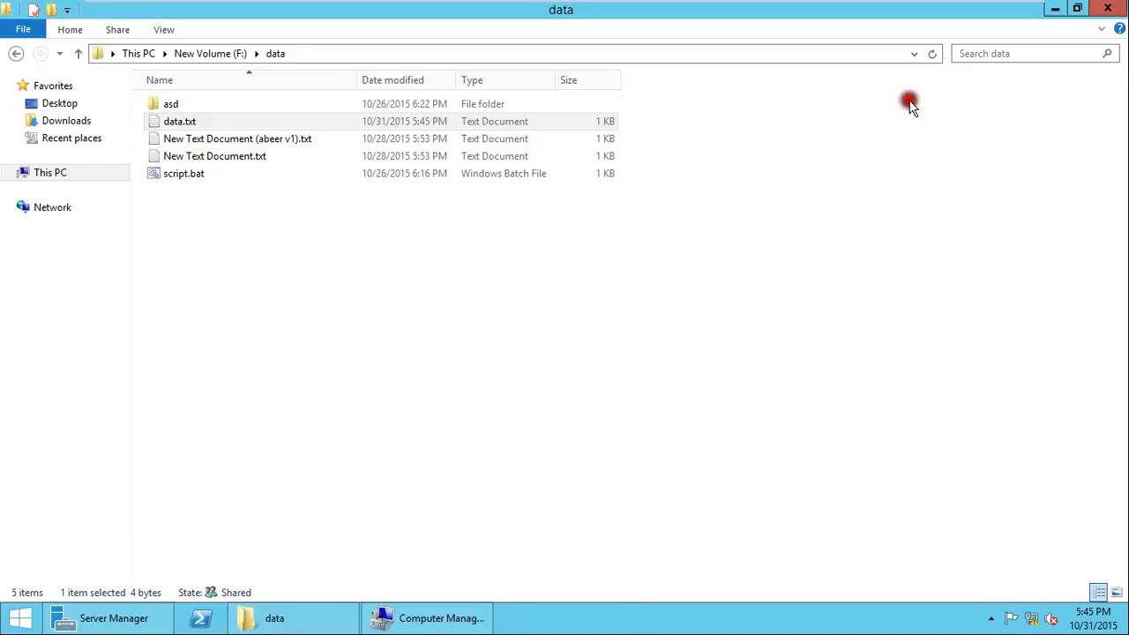
Step: Return to This PC and view the Configure Shadow Copies dialog for New Volume (F:)
{"action": "left_click", "coordinate": [153, 53]}
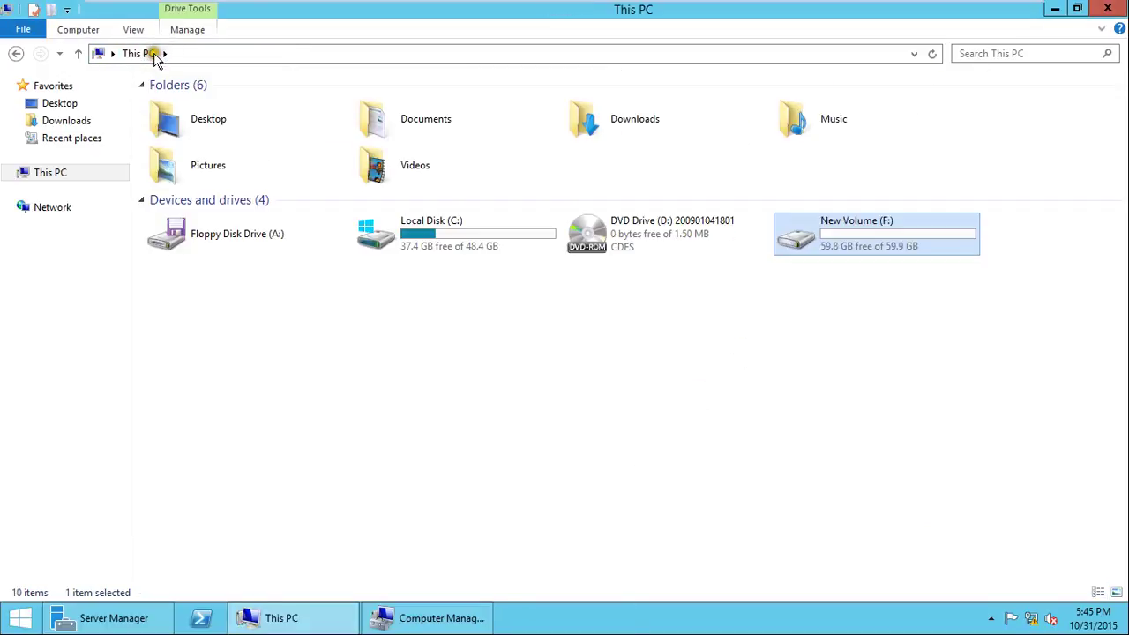
{"action": "right_click", "coordinate": [840, 232]}
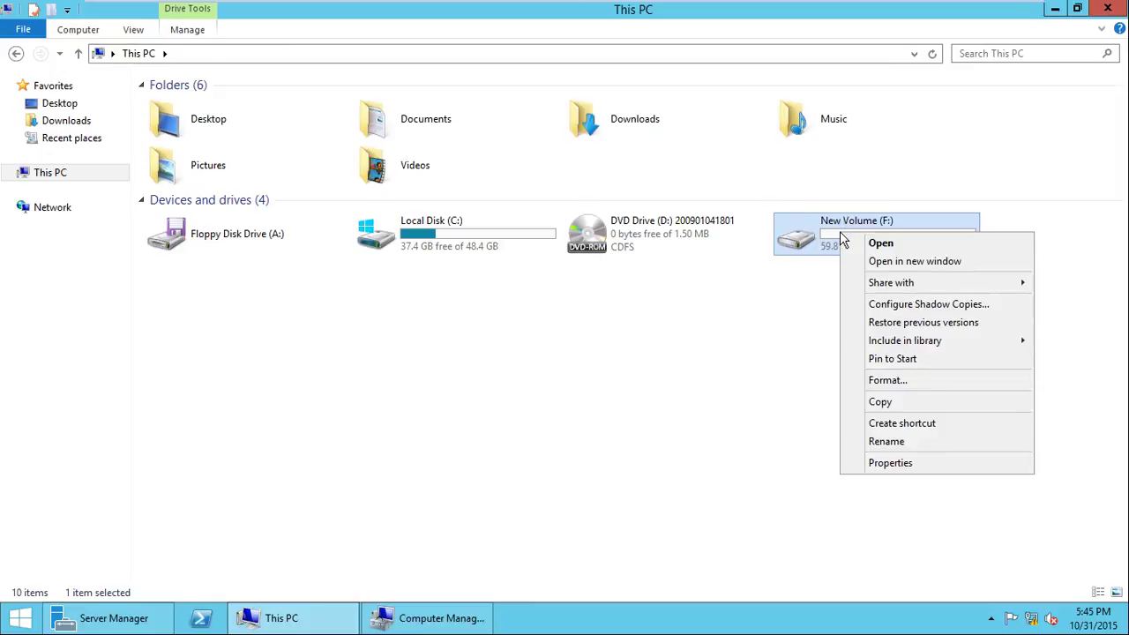
{"action": "left_click", "coordinate": [928, 304]}
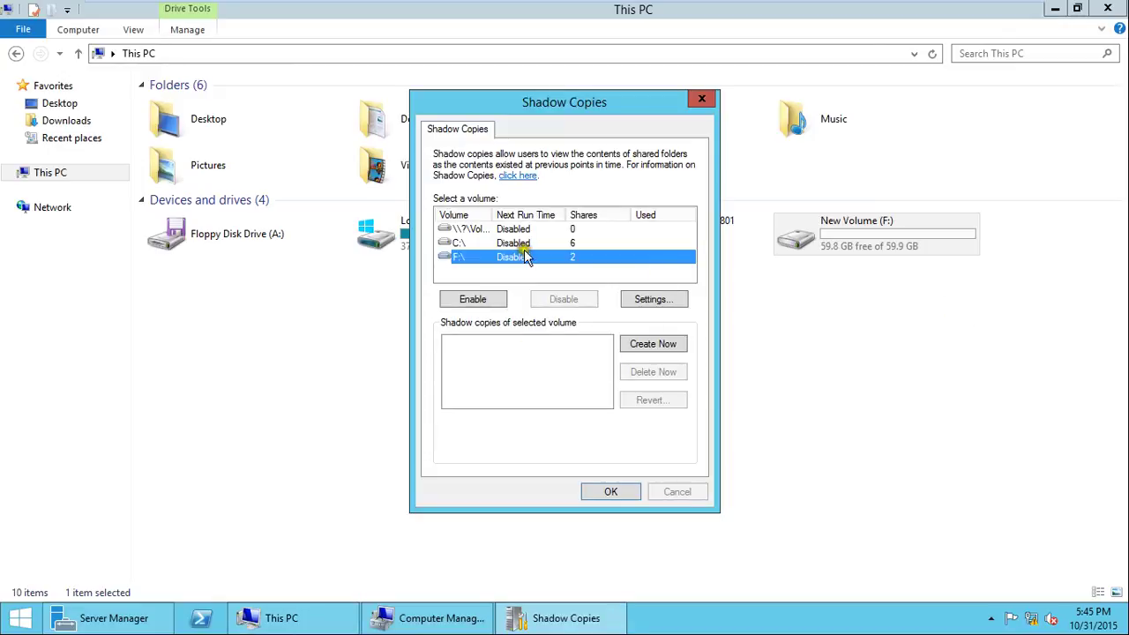
{"action": "left_click", "coordinate": [630, 491]}
Step: Open the properties of New Volume (F:) and display its Shadow Copies settings
{"action": "right_click", "coordinate": [883, 227]}
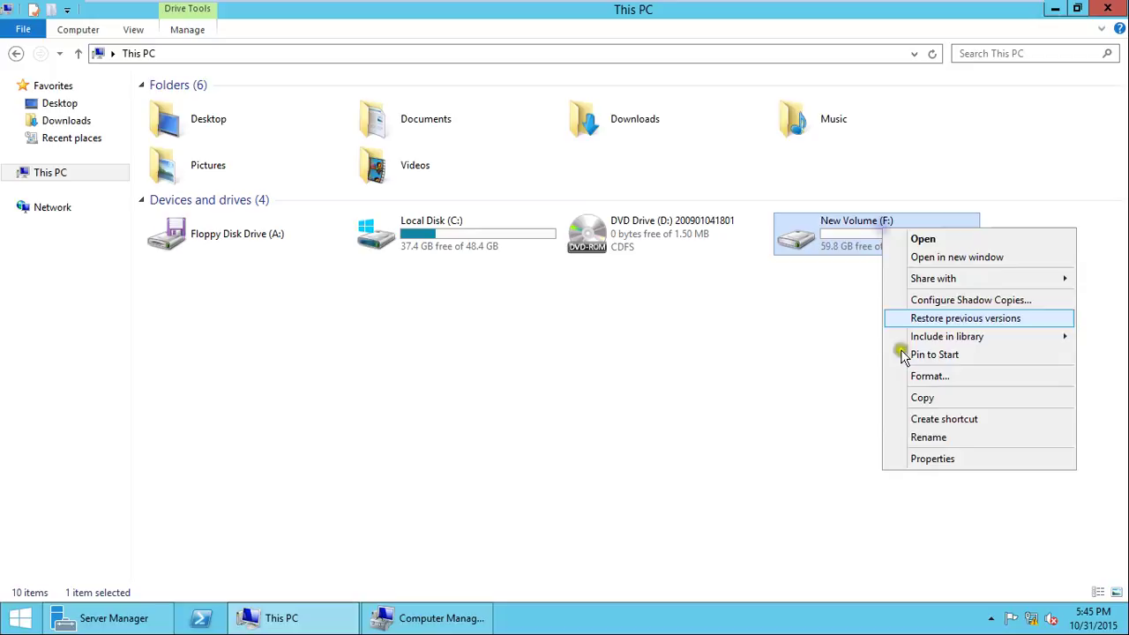
{"action": "left_click", "coordinate": [935, 460]}
{"action": "left_click_drag", "start_coordinate": [977, 181], "coordinate": [710, 135]}
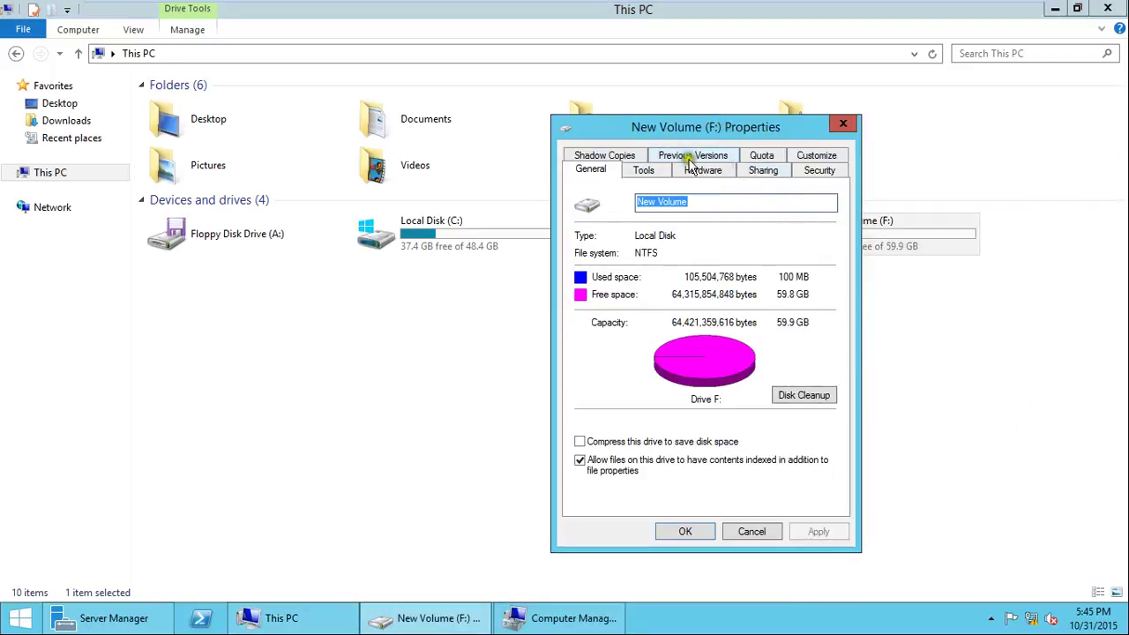
{"action": "left_click", "coordinate": [616, 156]}
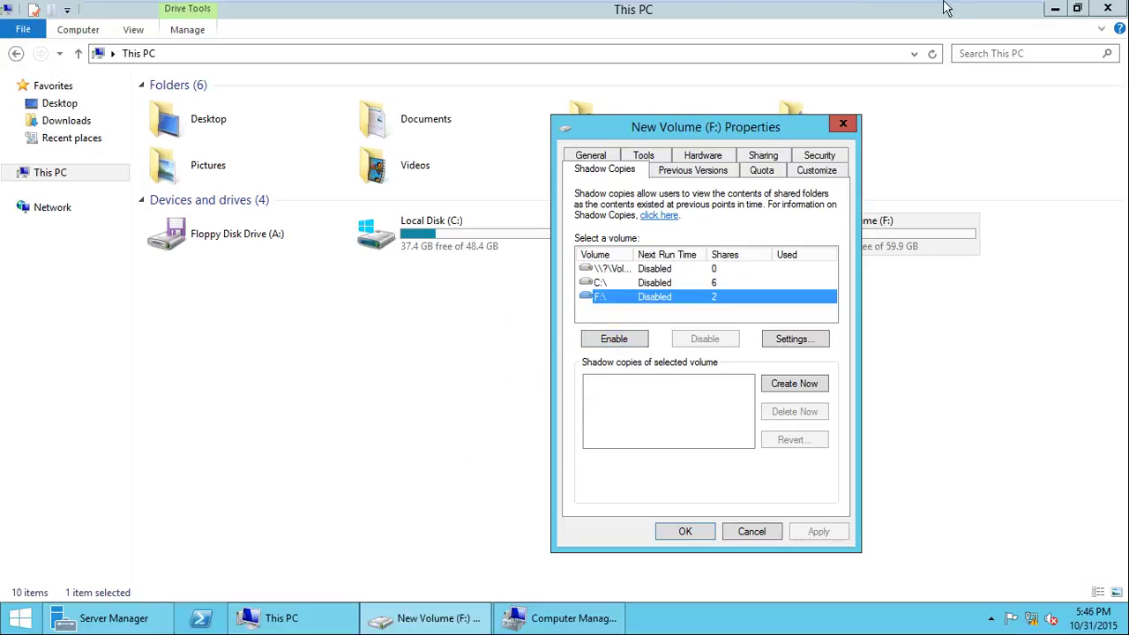
Step: Leave the virtual machine for the host desktop and open This PC in a maximized window
{"action": "left_click", "coordinate": [1016, 13]}
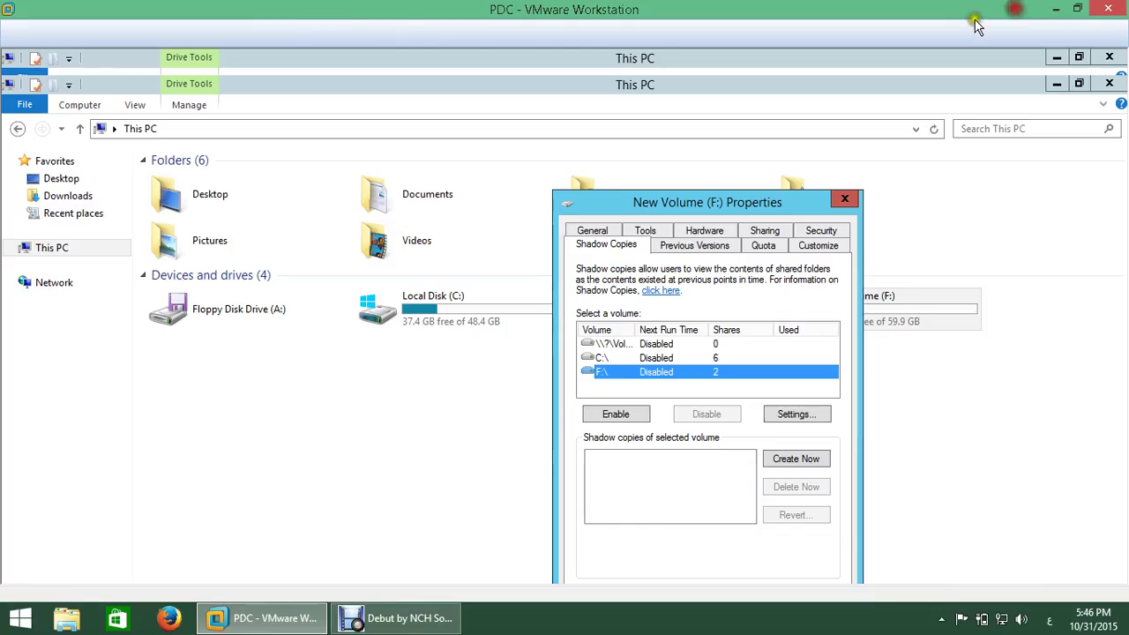
{"action": "left_click", "coordinate": [1055, 11]}
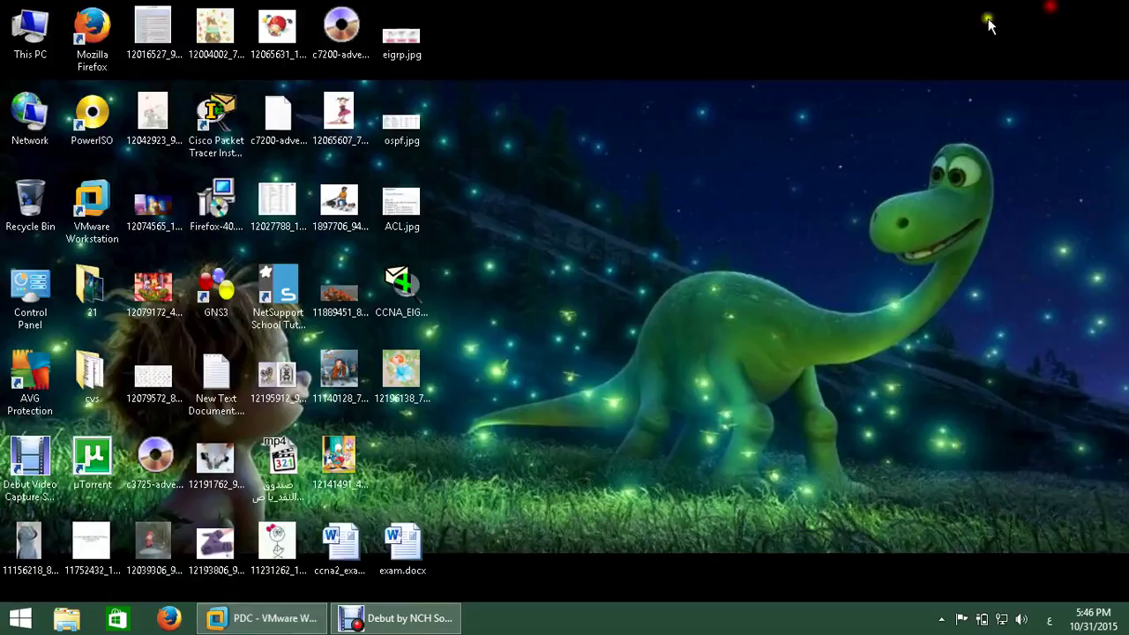
{"action": "double_click", "coordinate": [11, 64]}
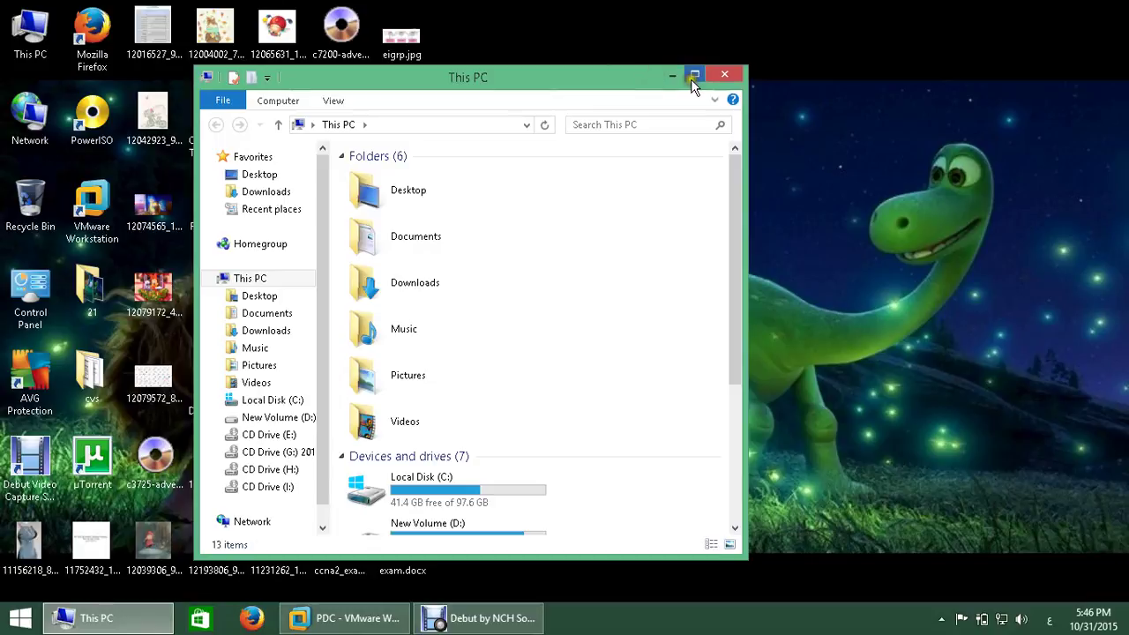
{"action": "left_click", "coordinate": [694, 75]}
{"action": "right_click", "coordinate": [524, 246]}
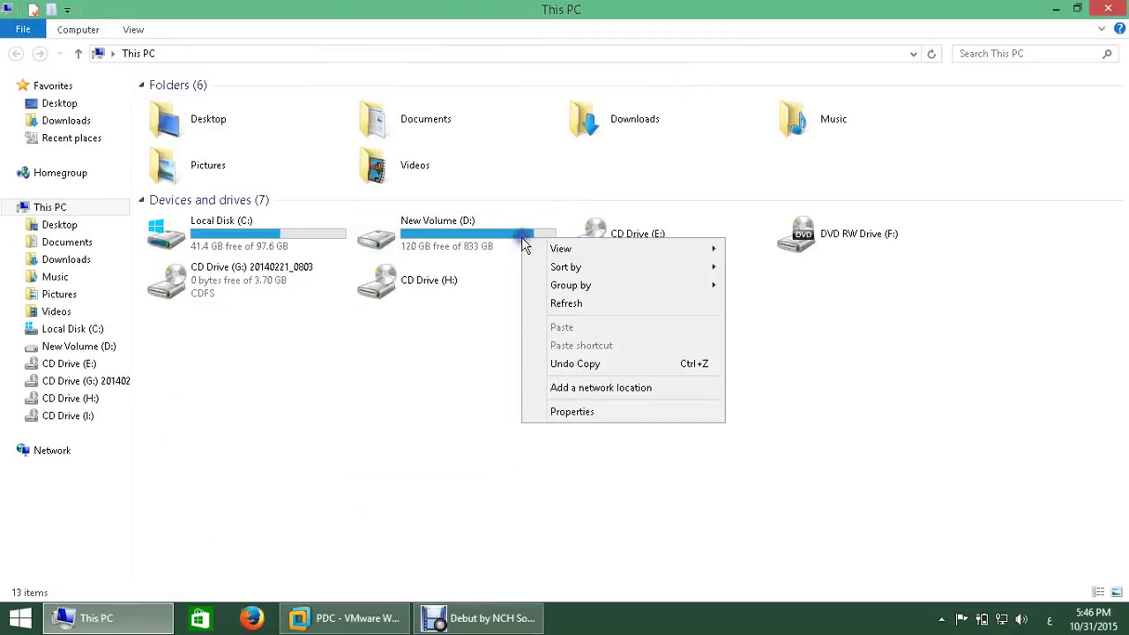
{"action": "left_click", "coordinate": [494, 252]}
{"action": "right_click", "coordinate": [477, 234]}
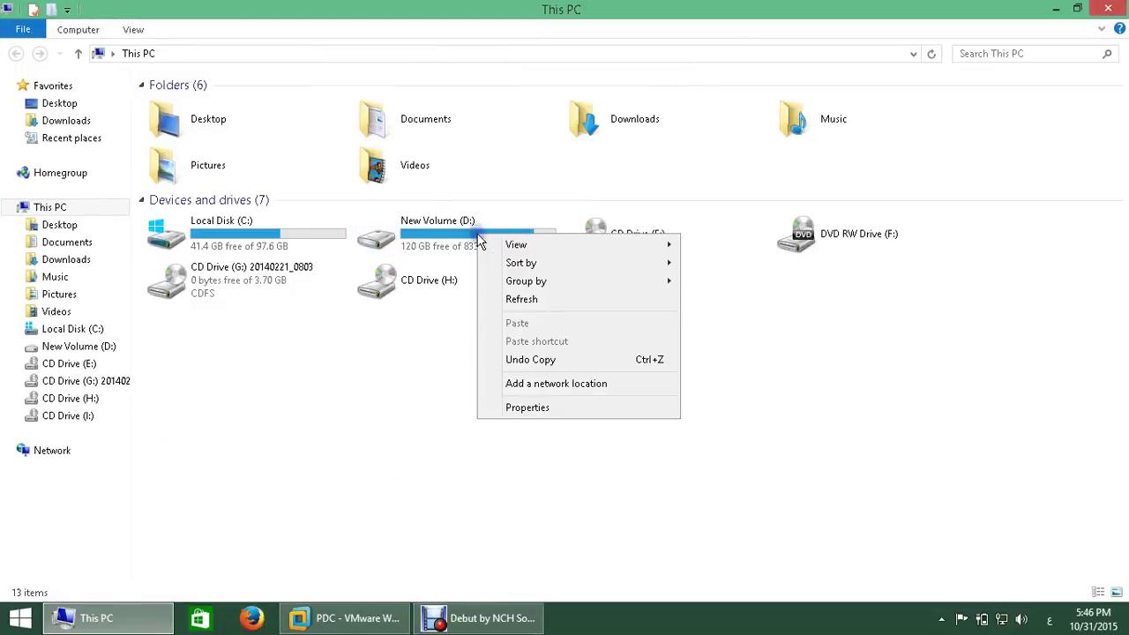
{"action": "left_click", "coordinate": [620, 410]}
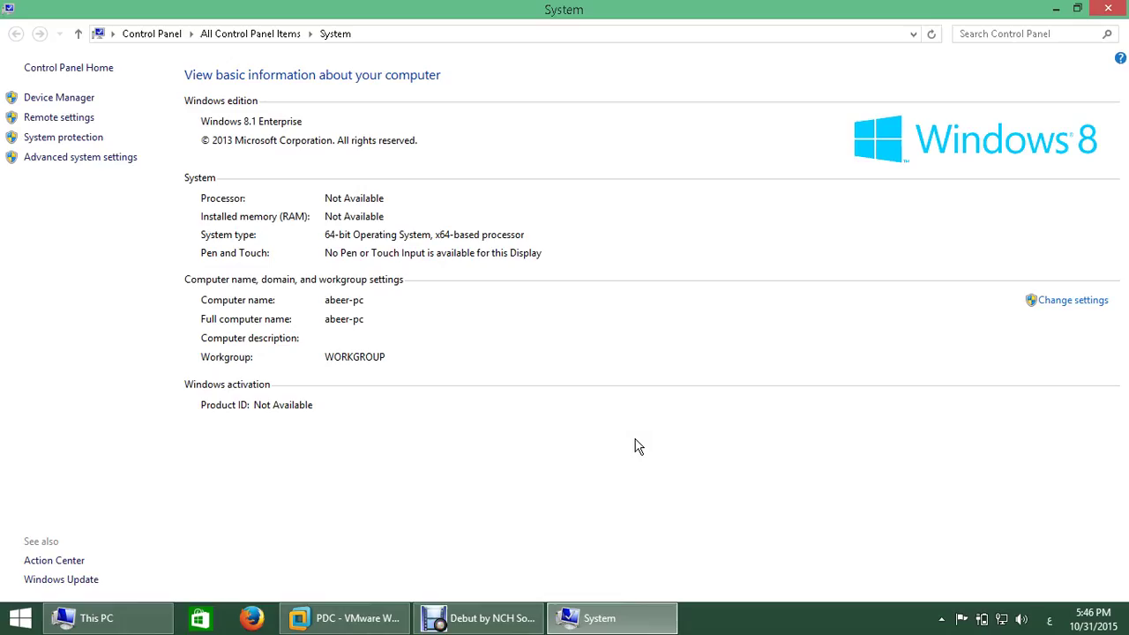
{"action": "left_click", "coordinate": [1108, 9]}
{"action": "left_click", "coordinate": [401, 315]}
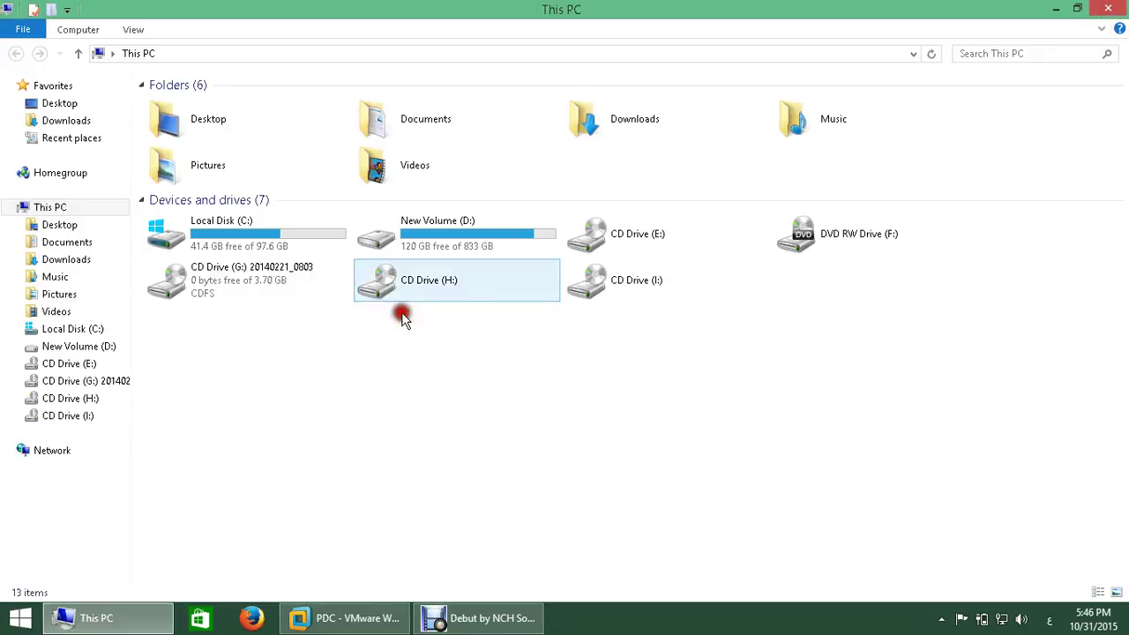
Step: Check the properties and available commands of the host's New Volume (D:) for shadow copy options
{"action": "left_click", "coordinate": [416, 239]}
{"action": "right_click", "coordinate": [417, 240]}
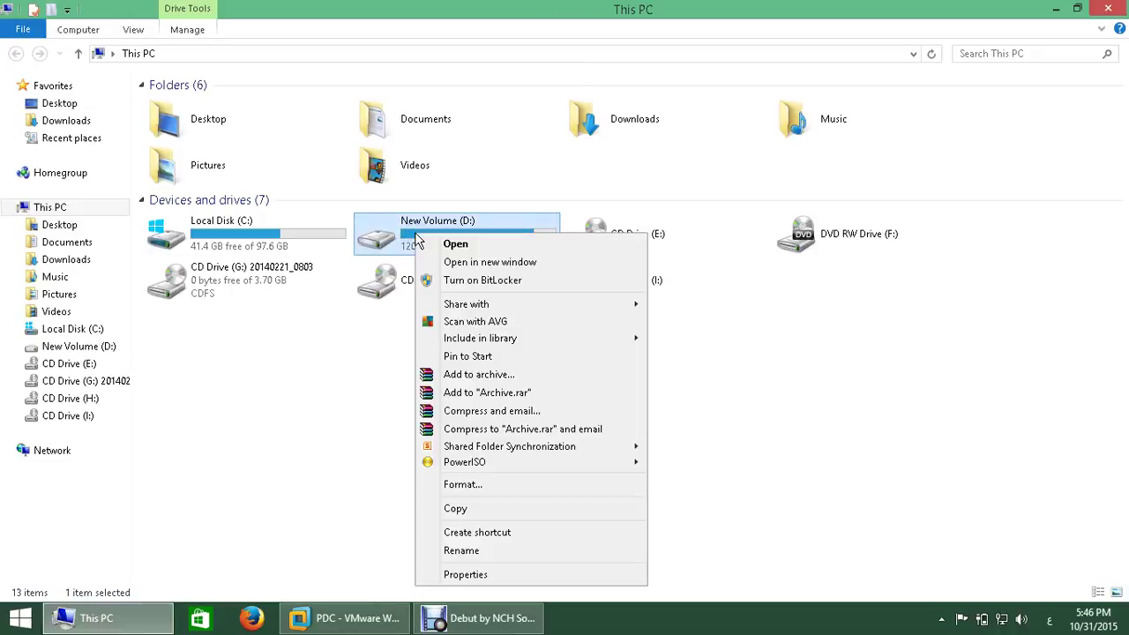
{"action": "left_click", "coordinate": [502, 571]}
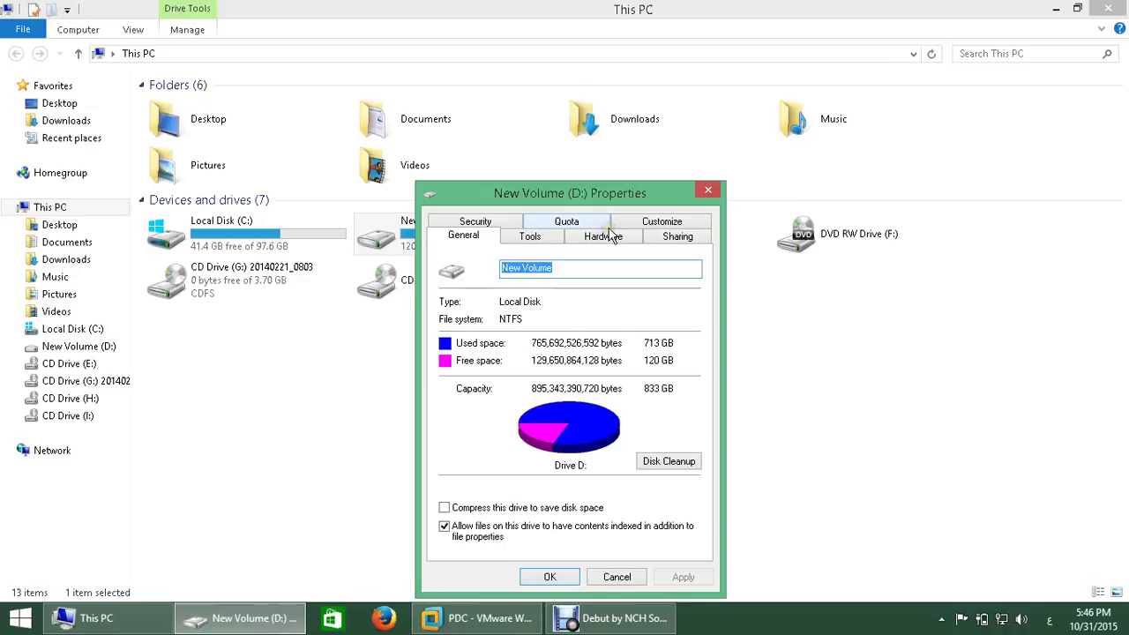
{"action": "left_click", "coordinate": [630, 578]}
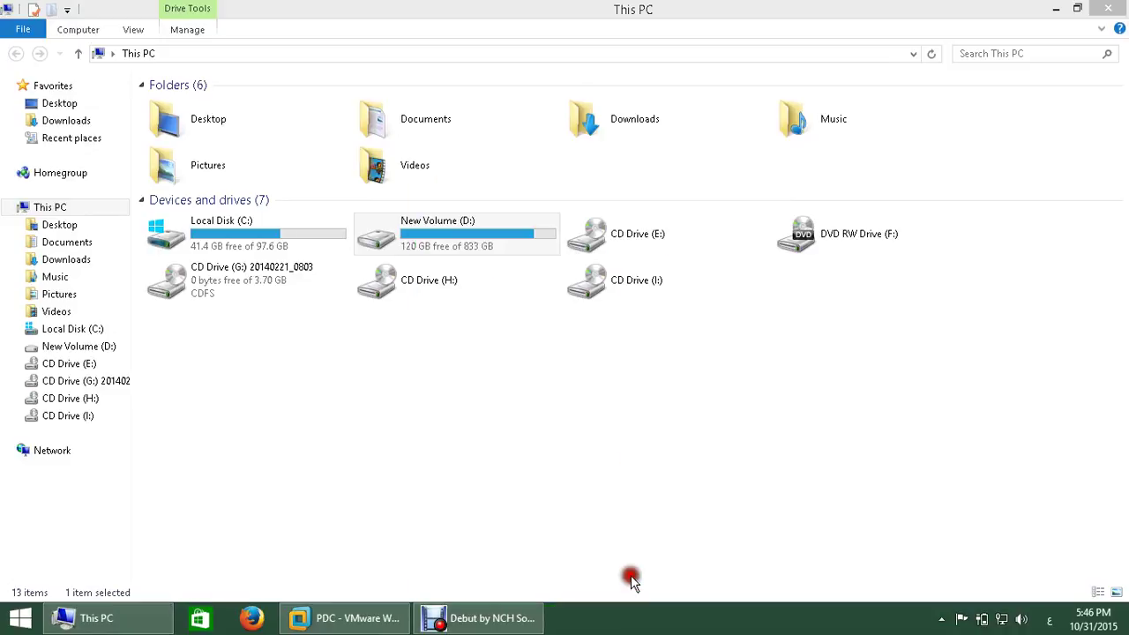
{"action": "right_click", "coordinate": [470, 251]}
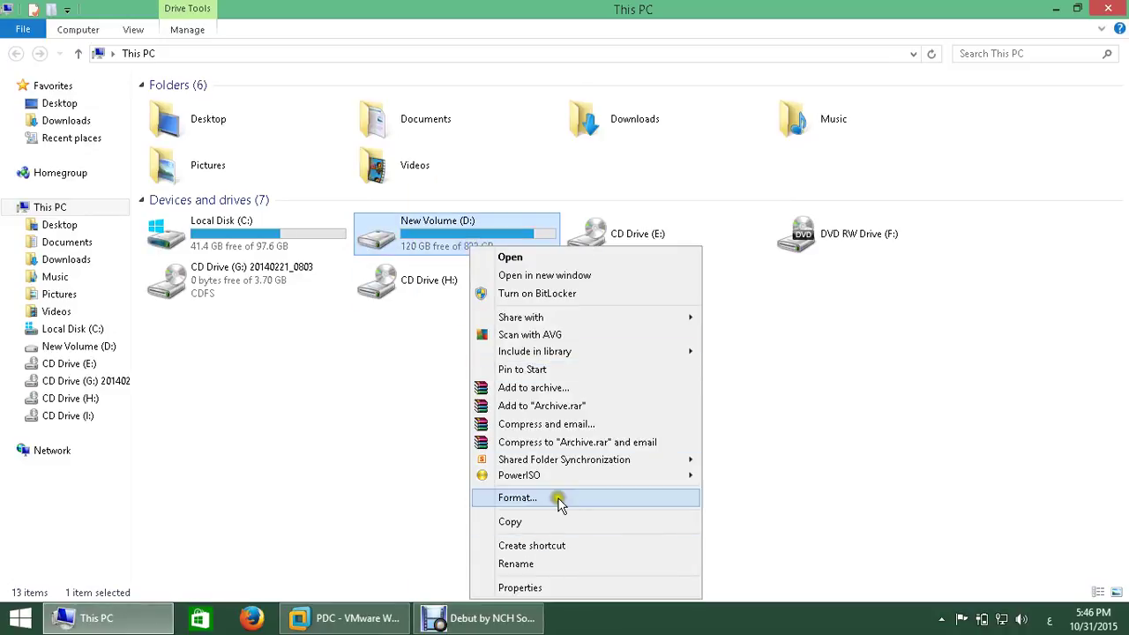
{"action": "left_click", "coordinate": [788, 461]}
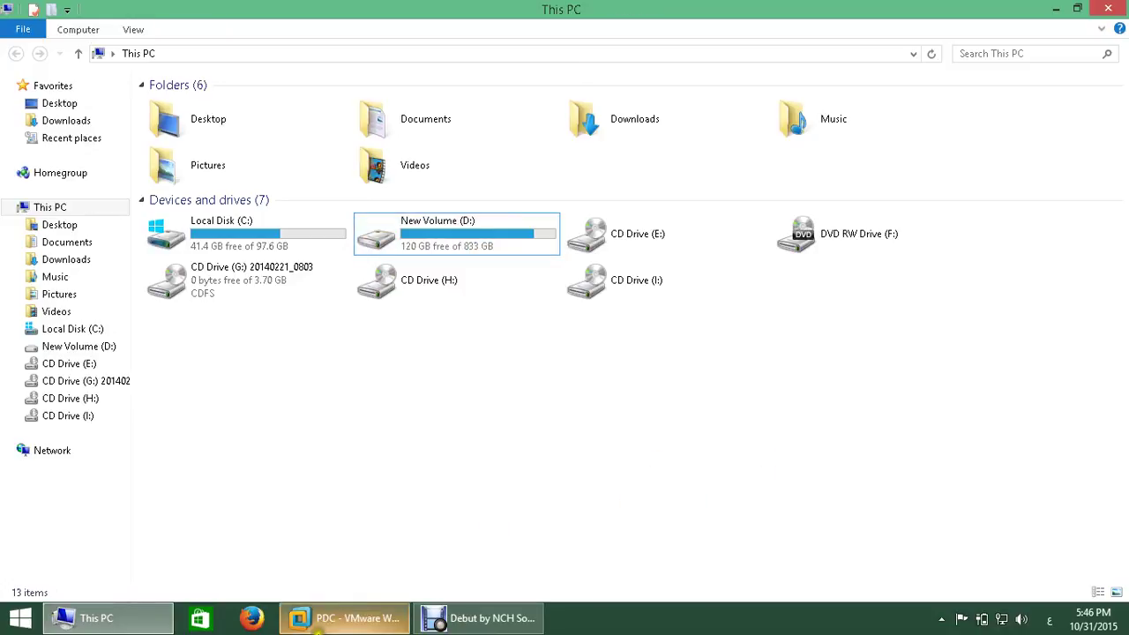
Step: Switch back to the PDC virtual machine in VMware Workstation and show it full screen
{"action": "left_click", "coordinate": [384, 623]}
{"action": "left_click", "coordinate": [383, 623]}
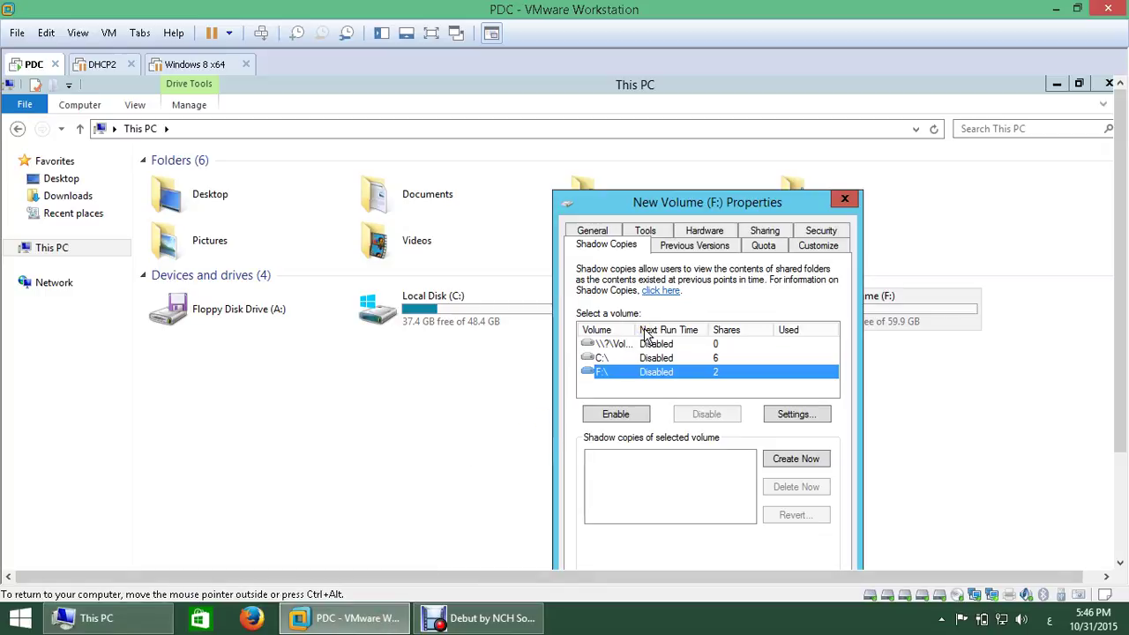
{"action": "key", "text": "ctrl+alt+Return"}
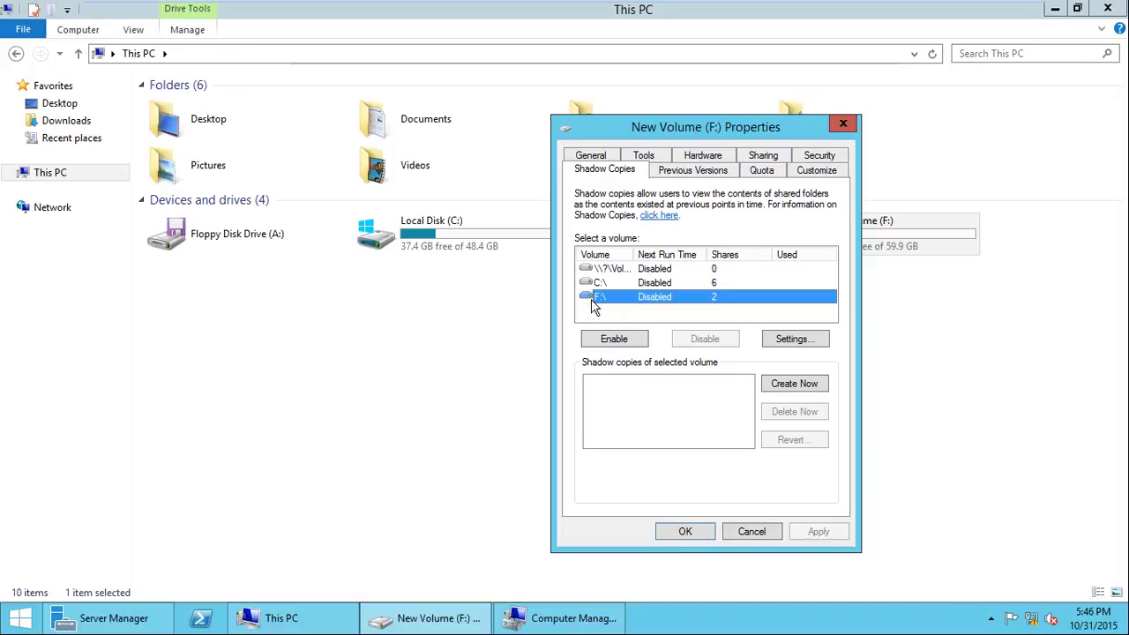
Step: Enable shadow copies for volume F: with the default schedule and settings, and close the volume's properties
{"action": "left_click", "coordinate": [624, 344]}
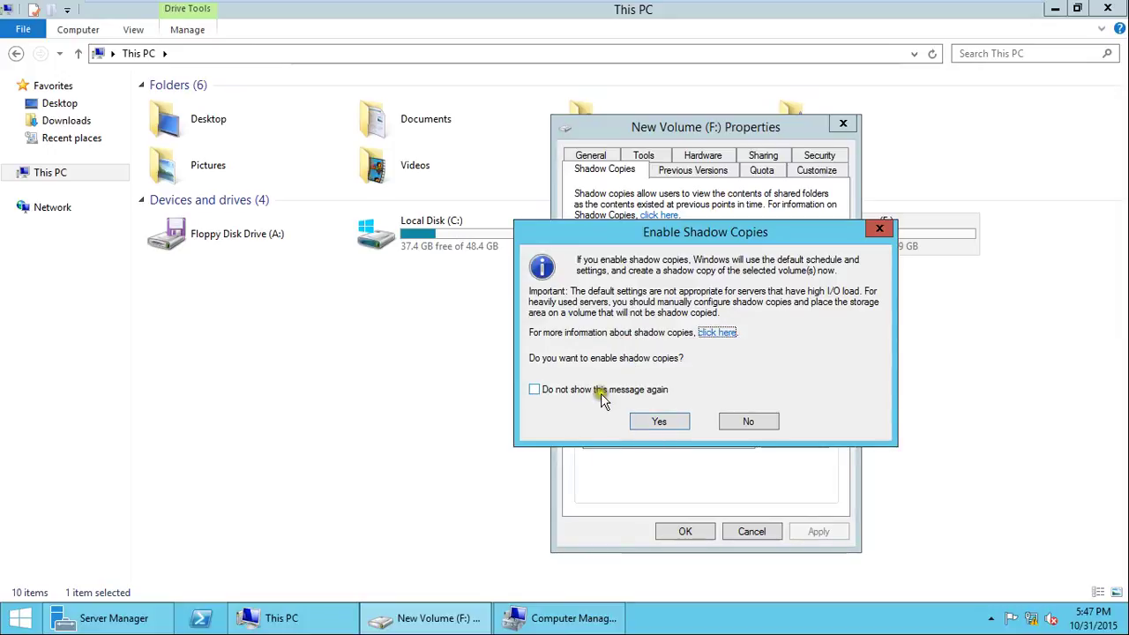
{"action": "left_click", "coordinate": [654, 423]}
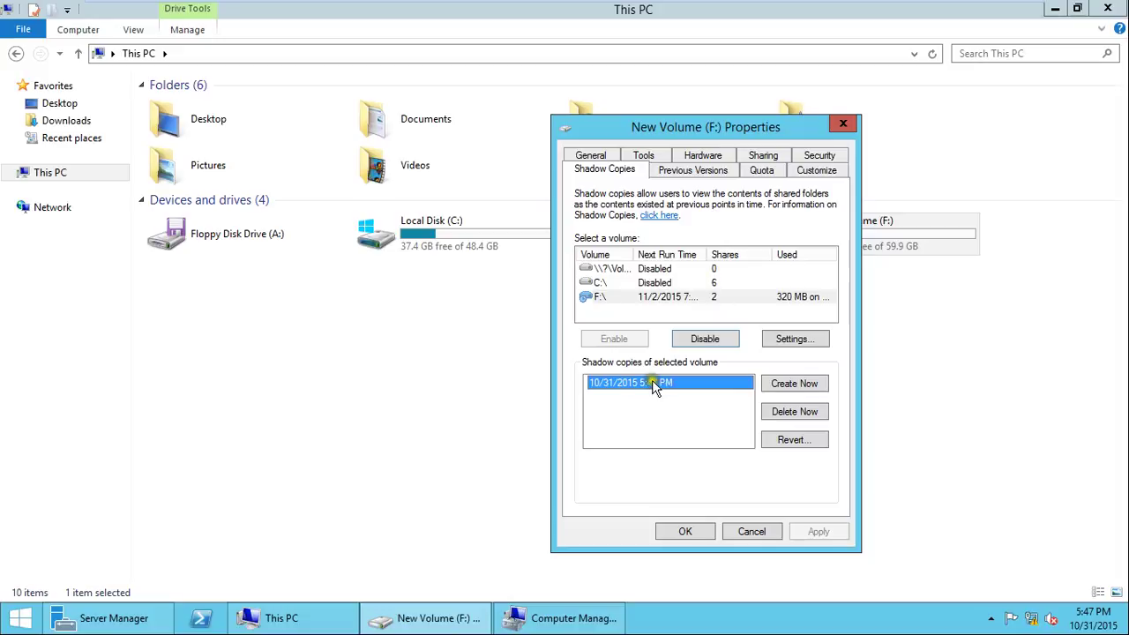
{"action": "left_click", "coordinate": [805, 413]}
{"action": "left_click", "coordinate": [759, 536]}
Step: Open New Volume (F:) and look at the data folder's properties
{"action": "left_click", "coordinate": [808, 252]}
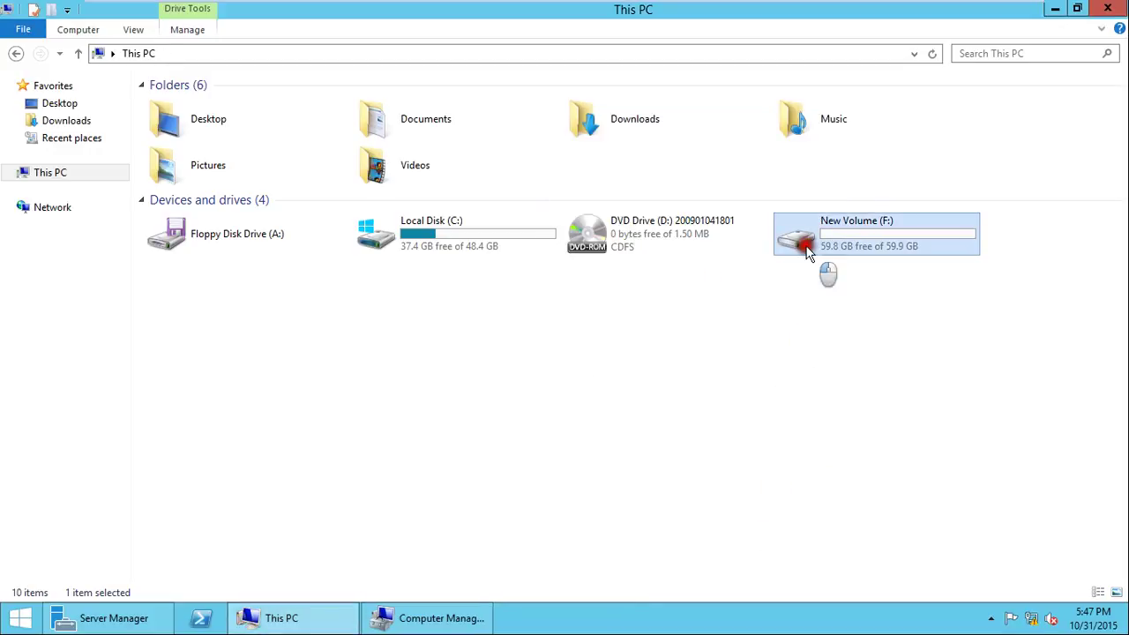
{"action": "double_click", "coordinate": [807, 252]}
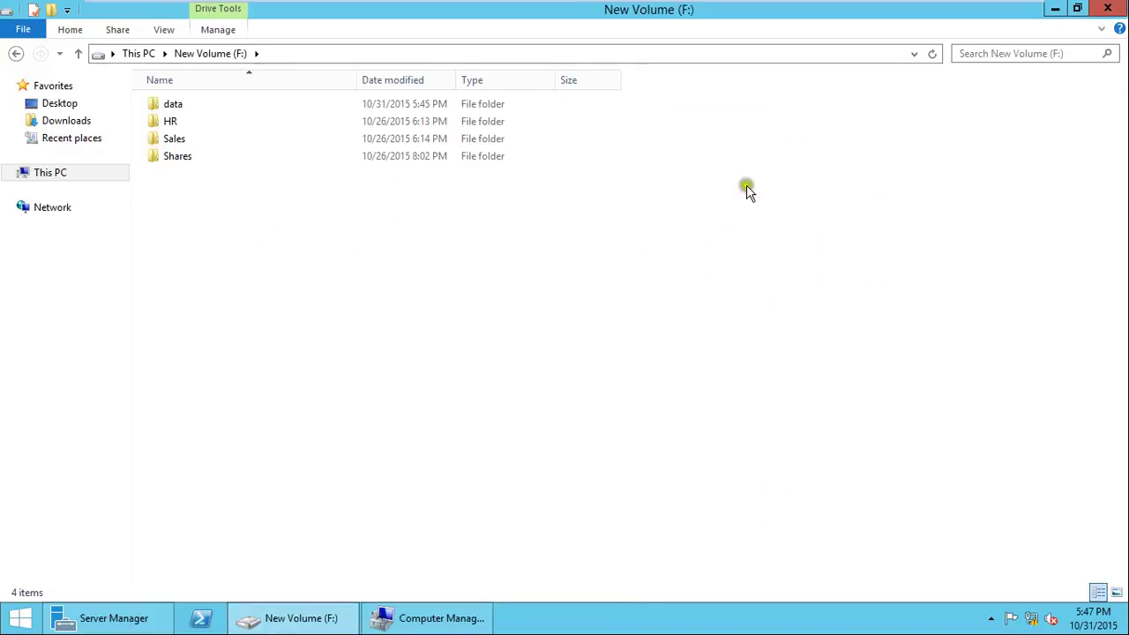
{"action": "right_click", "coordinate": [180, 106]}
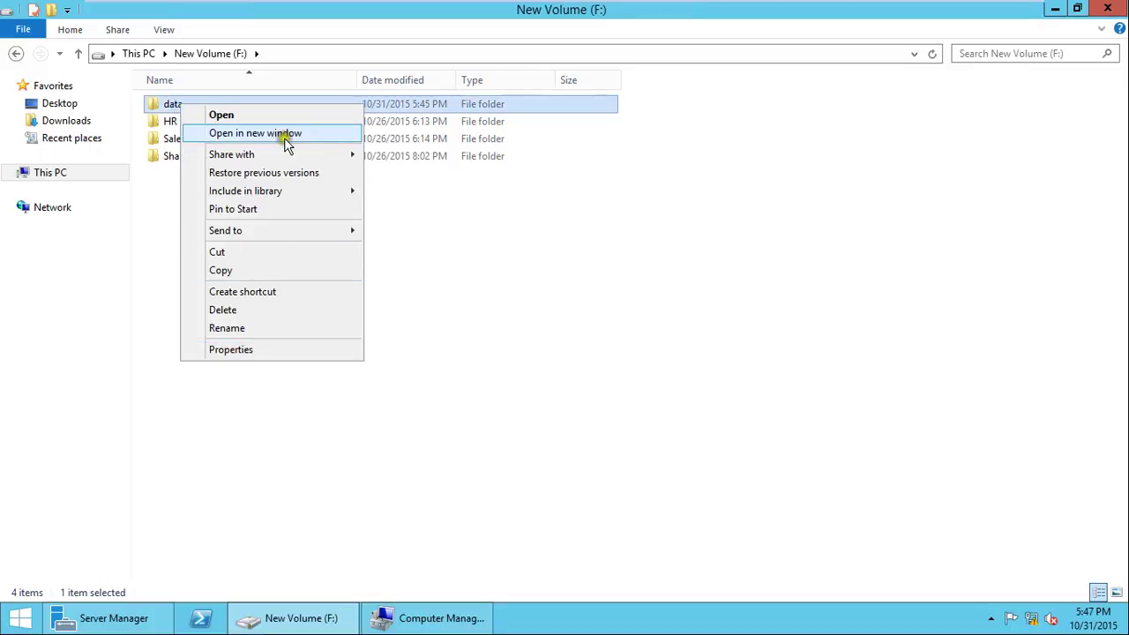
{"action": "left_click", "coordinate": [316, 350]}
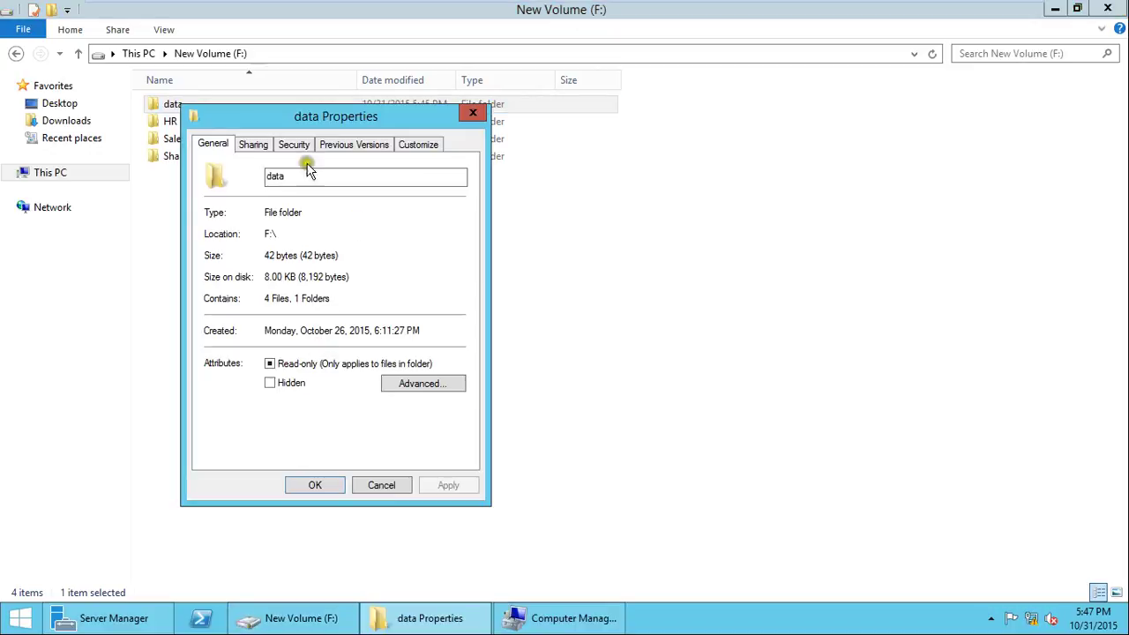
{"action": "left_click", "coordinate": [375, 485]}
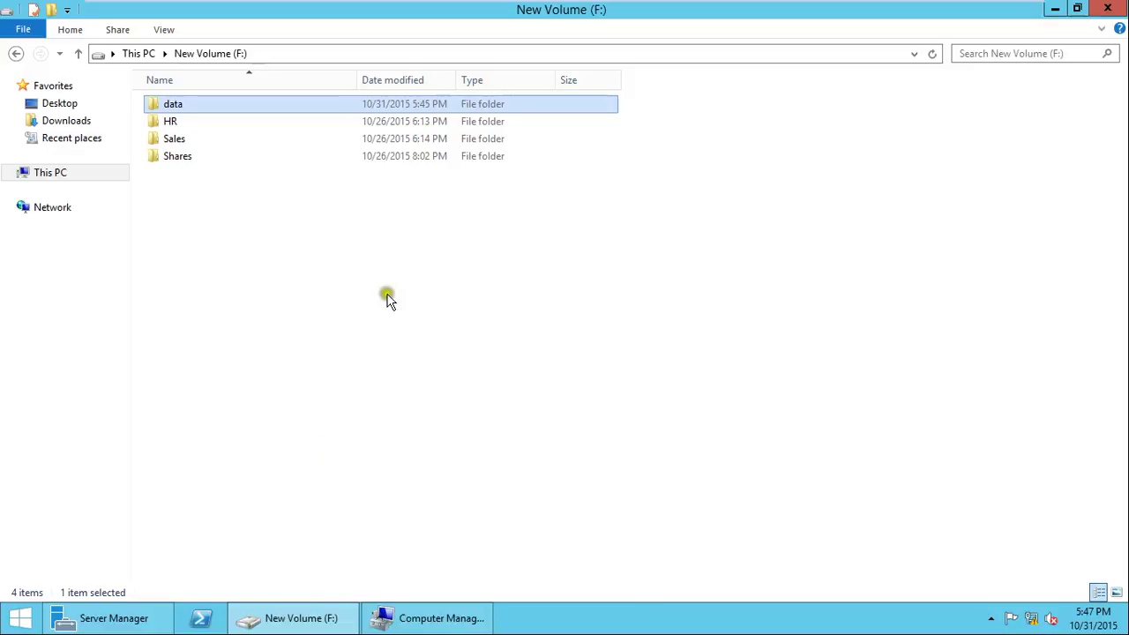
Step: Add a second line reading 123 to data.txt in the data folder on F:, then save and close the file
{"action": "double_click", "coordinate": [167, 111]}
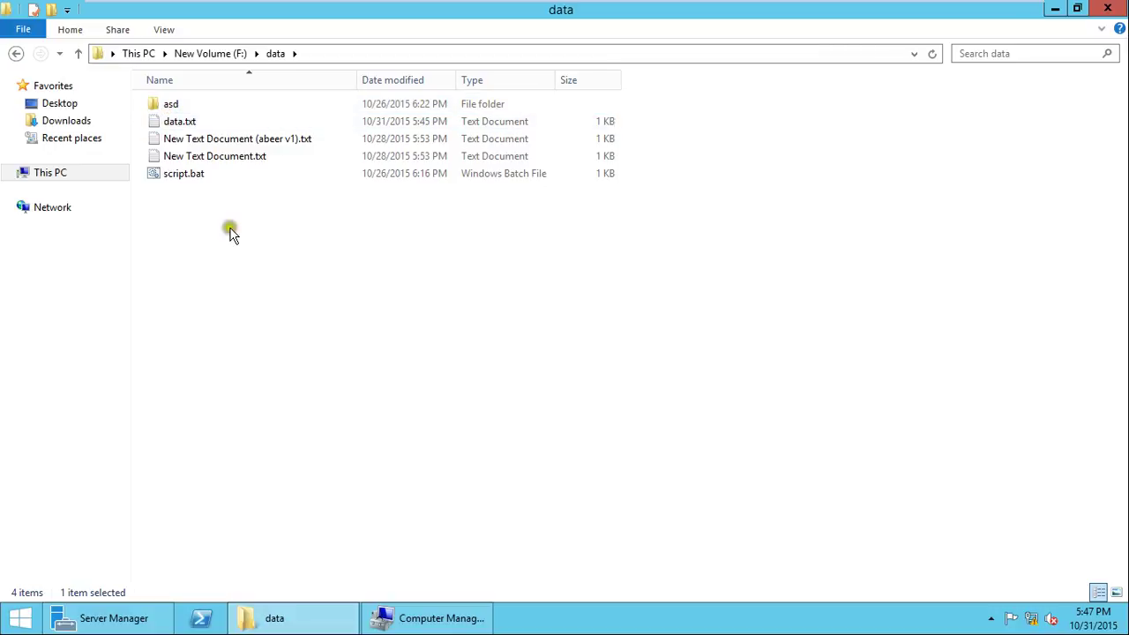
{"action": "left_click", "coordinate": [179, 123]}
{"action": "double_click", "coordinate": [179, 124]}
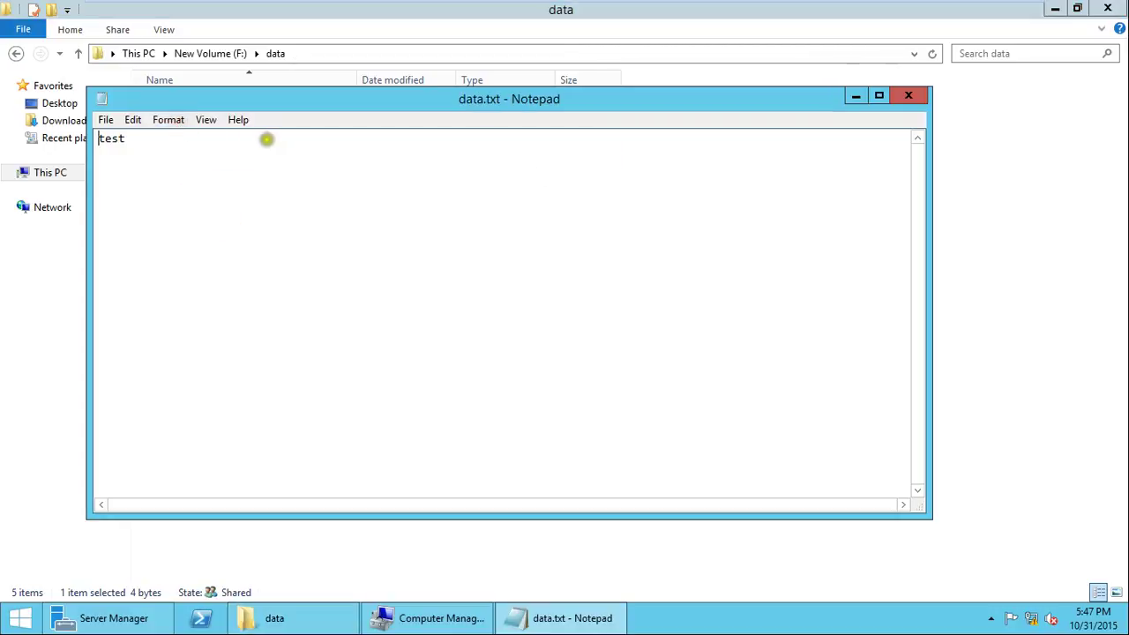
{"action": "left_click", "coordinate": [245, 147]}
{"action": "key", "text": "Return"}
{"action": "type", "text": "123"}
{"action": "left_click", "coordinate": [105, 119]}
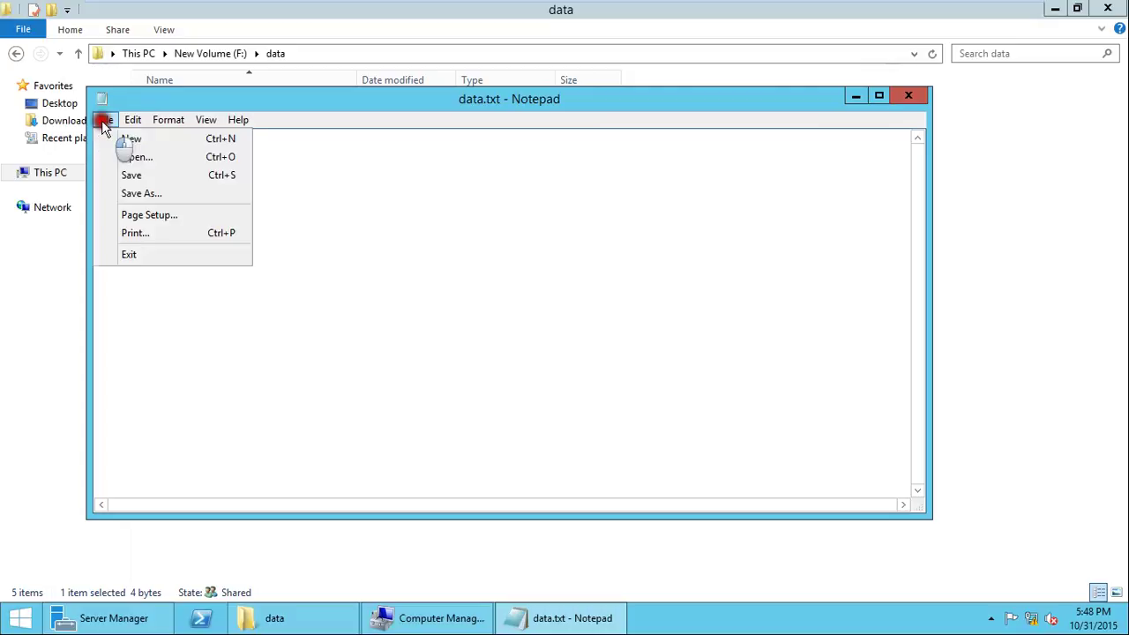
{"action": "left_click", "coordinate": [134, 177]}
{"action": "left_click", "coordinate": [909, 95]}
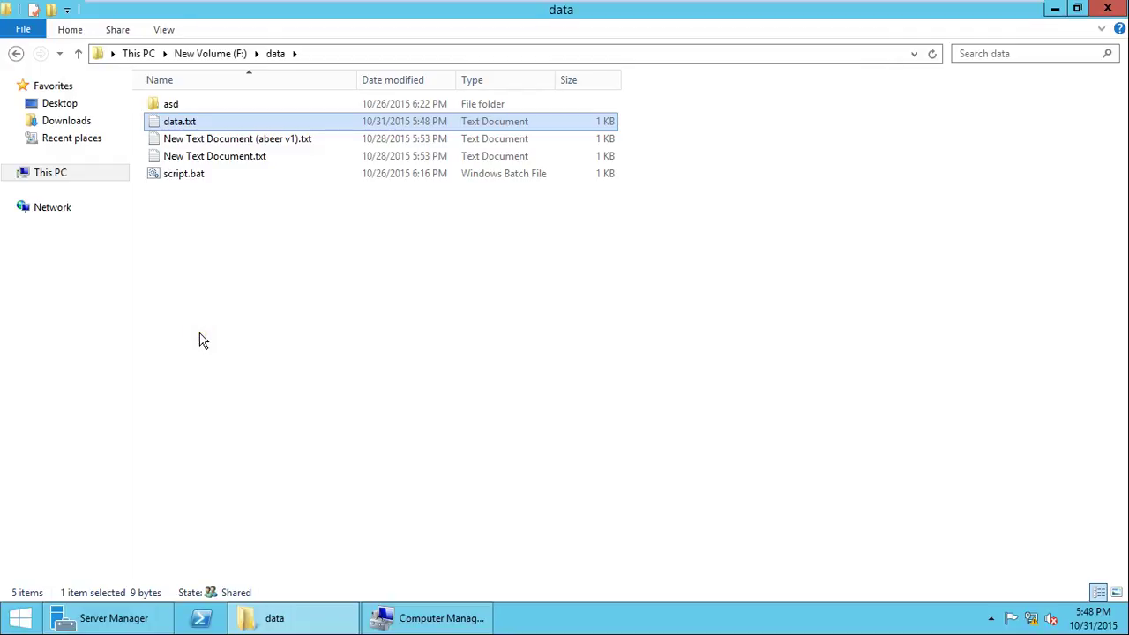
Step: View the shadow copy version of data.txt among its previous versions, and check the option to copy it elsewhere without copying
{"action": "right_click", "coordinate": [156, 128]}
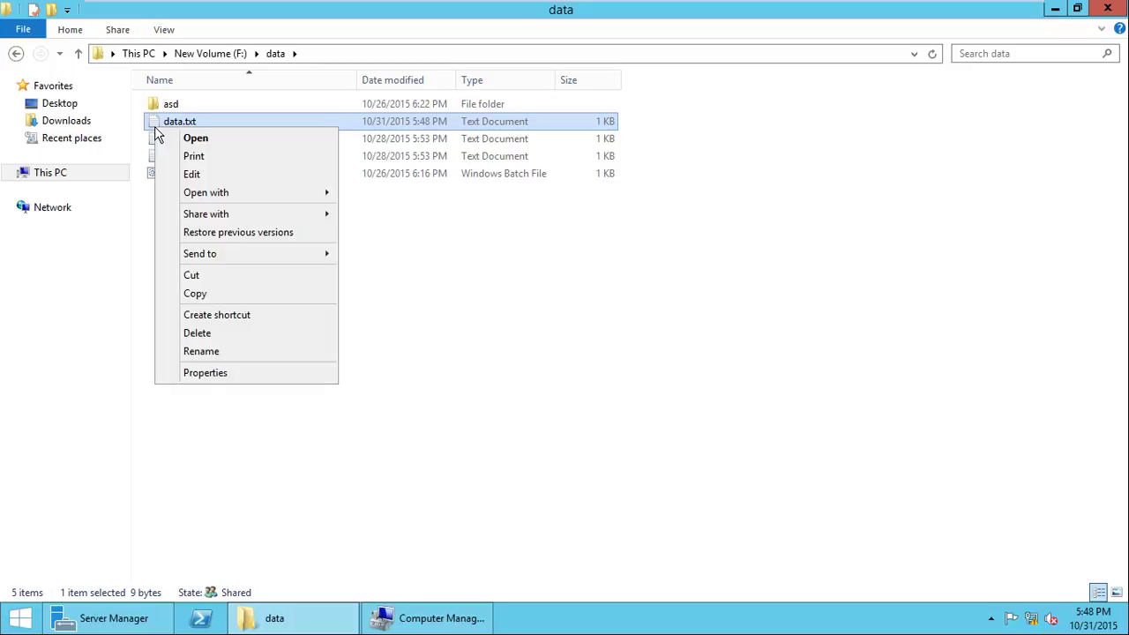
{"action": "left_click", "coordinate": [250, 238]}
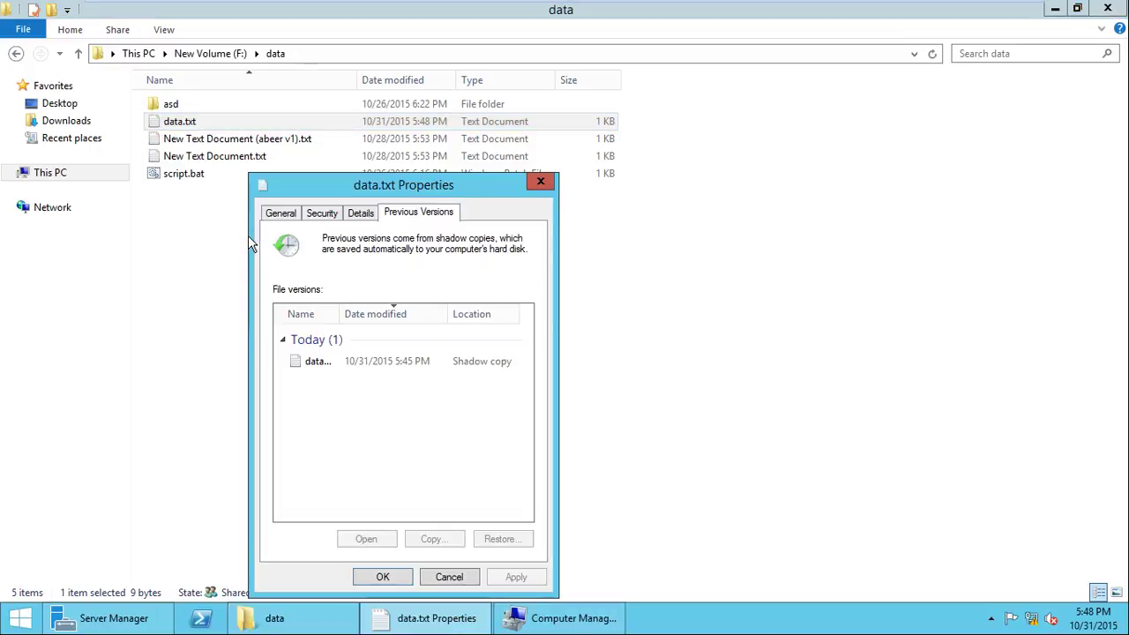
{"action": "left_click", "coordinate": [398, 377]}
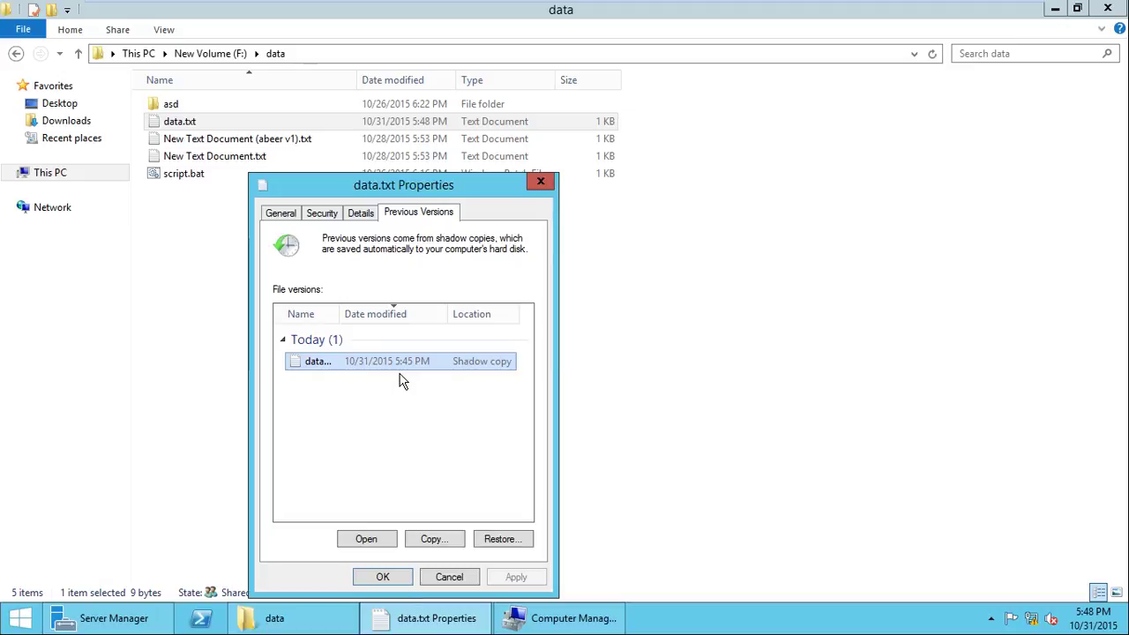
{"action": "left_click", "coordinate": [458, 539]}
{"action": "left_click", "coordinate": [378, 539]}
{"action": "left_click", "coordinate": [160, 147]}
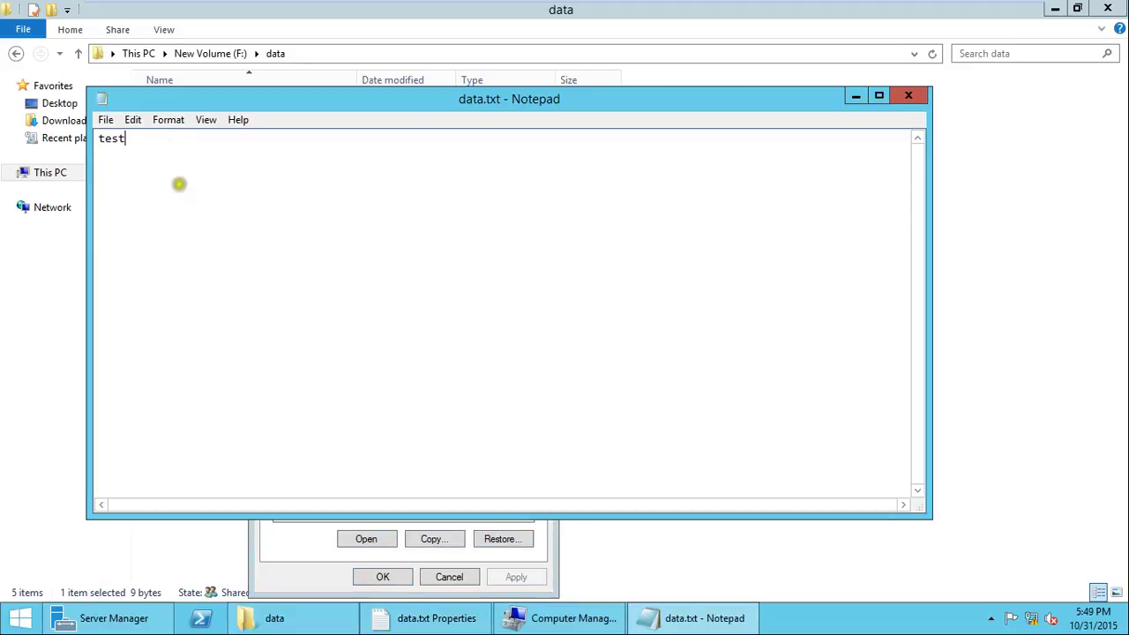
{"action": "left_click", "coordinate": [925, 95]}
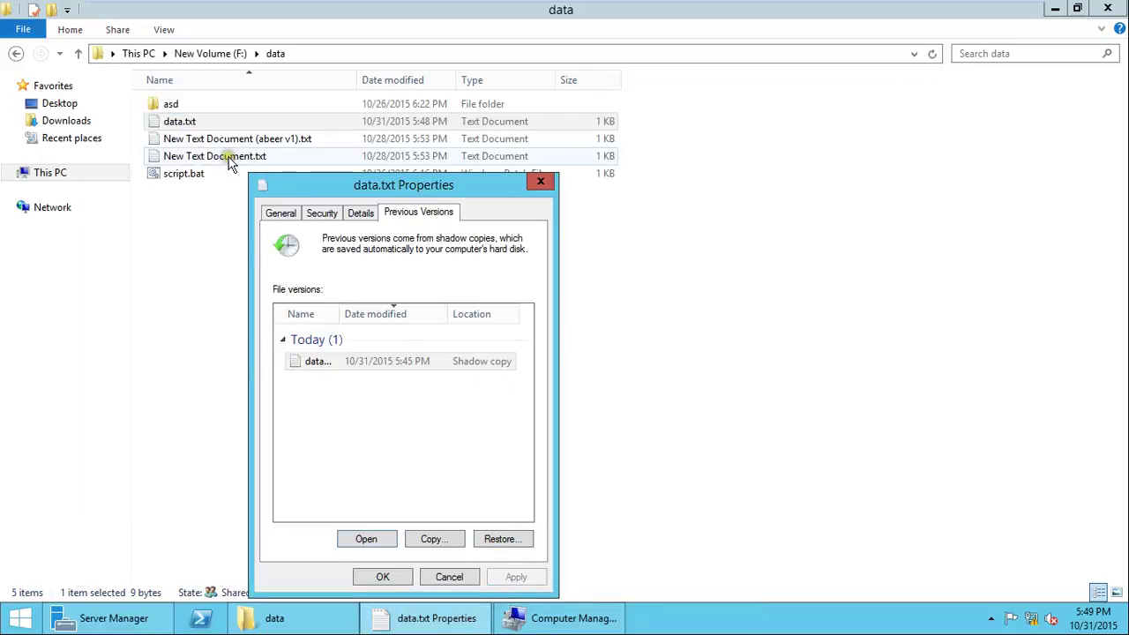
{"action": "left_click", "coordinate": [434, 540]}
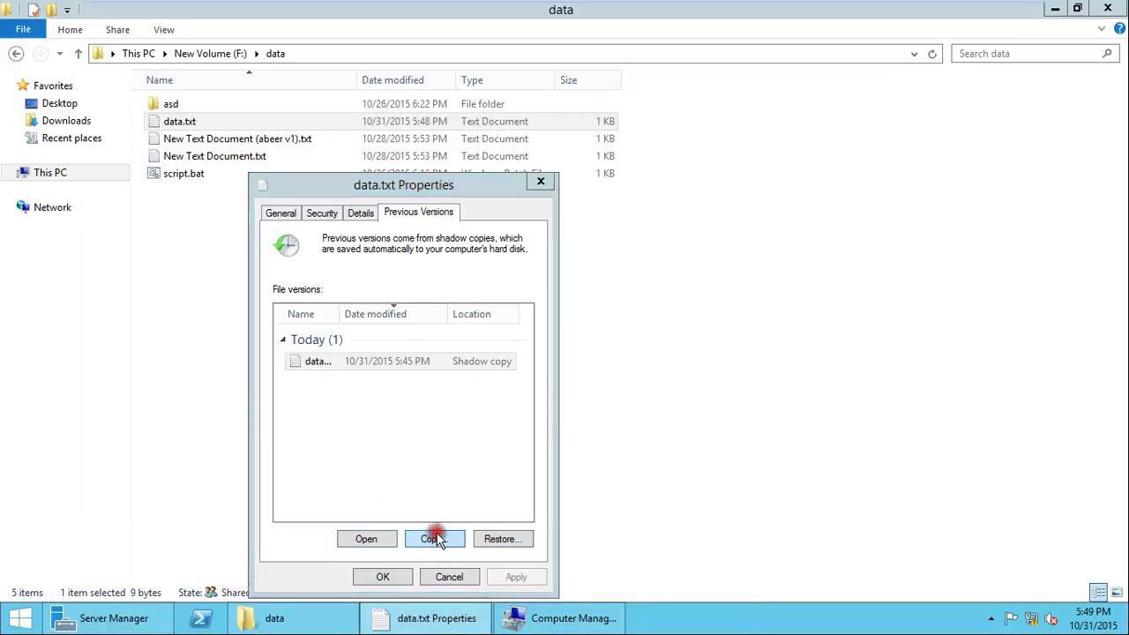
{"action": "left_click", "coordinate": [654, 412]}
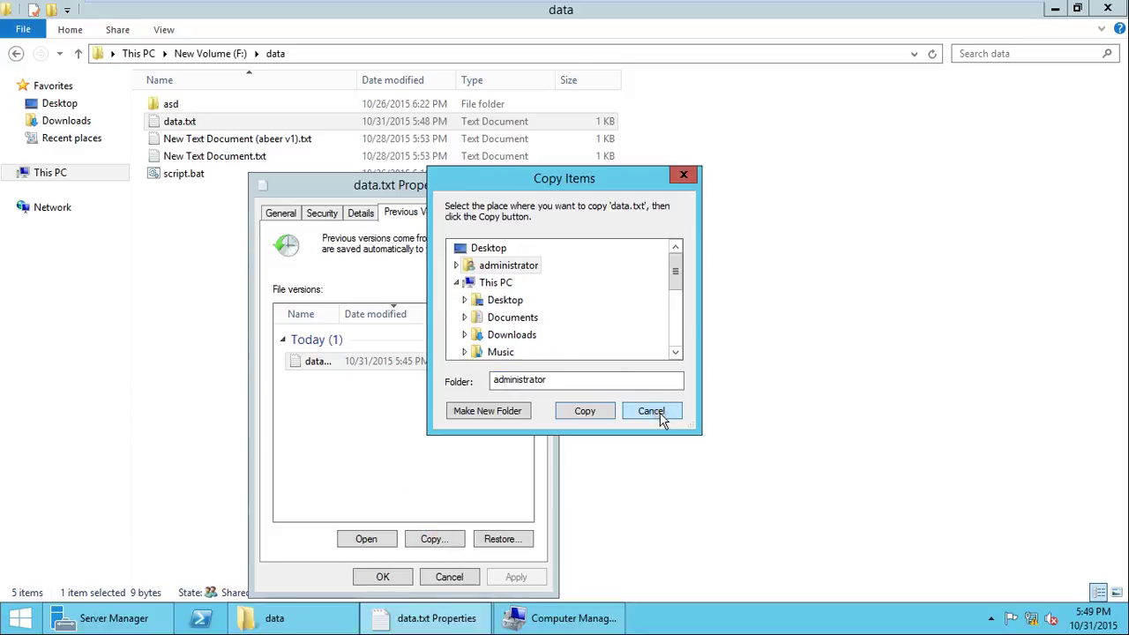
{"action": "left_click", "coordinate": [653, 412]}
Step: Restore data.txt to its 10/31/2015 5:45 PM previous version, close its properties, and open the file to check its contents
{"action": "left_click", "coordinate": [496, 549]}
{"action": "left_click", "coordinate": [611, 340]}
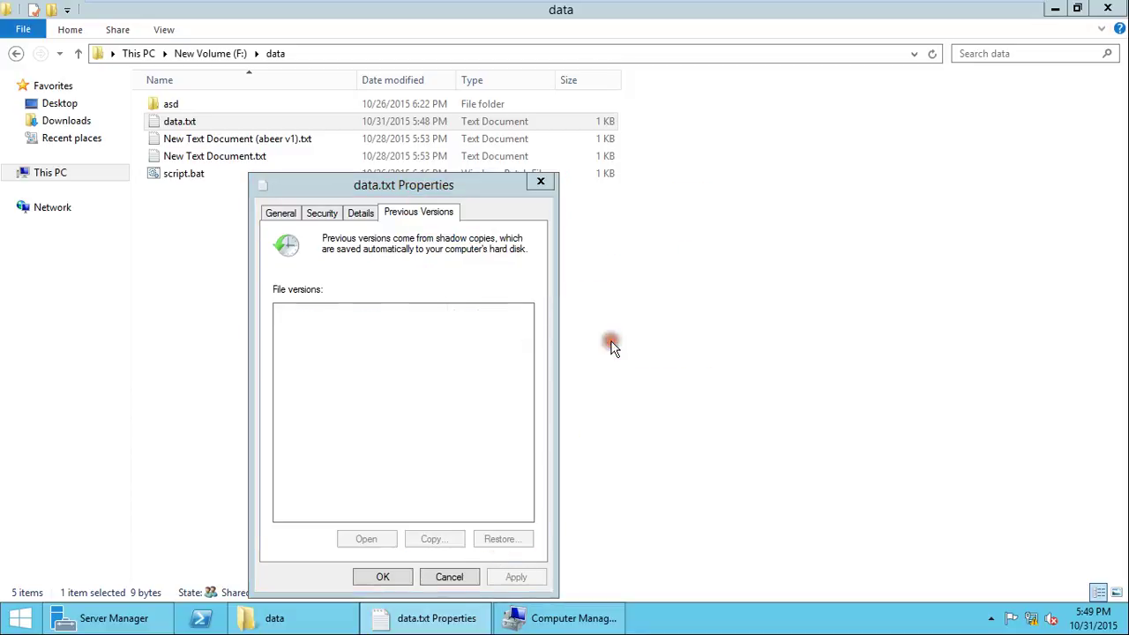
{"action": "left_click", "coordinate": [672, 309]}
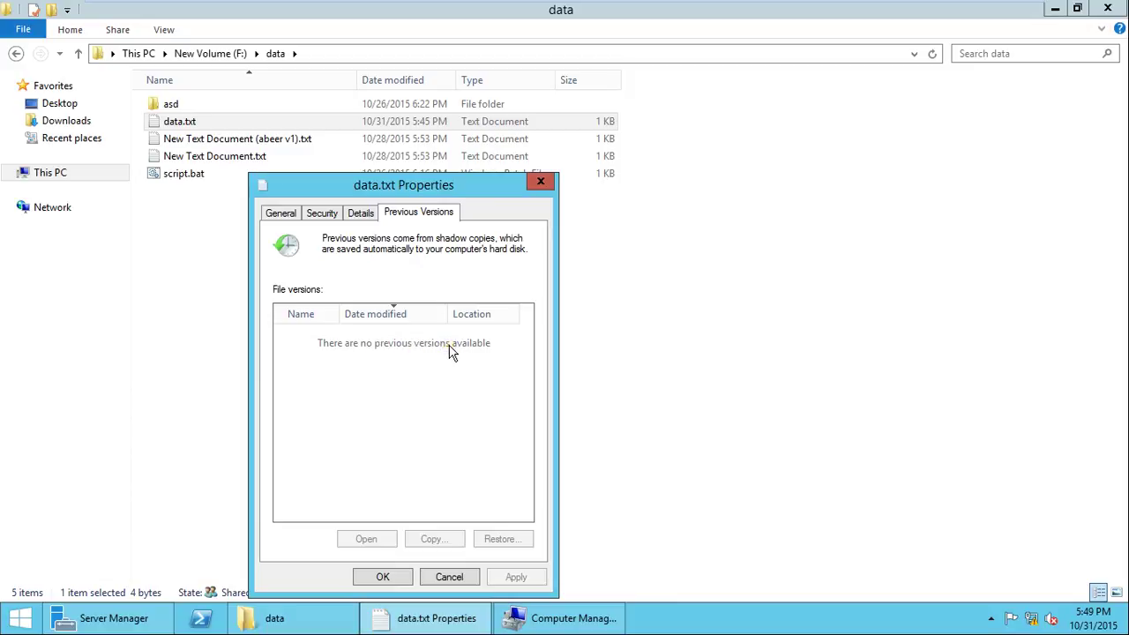
{"action": "left_click", "coordinate": [385, 577]}
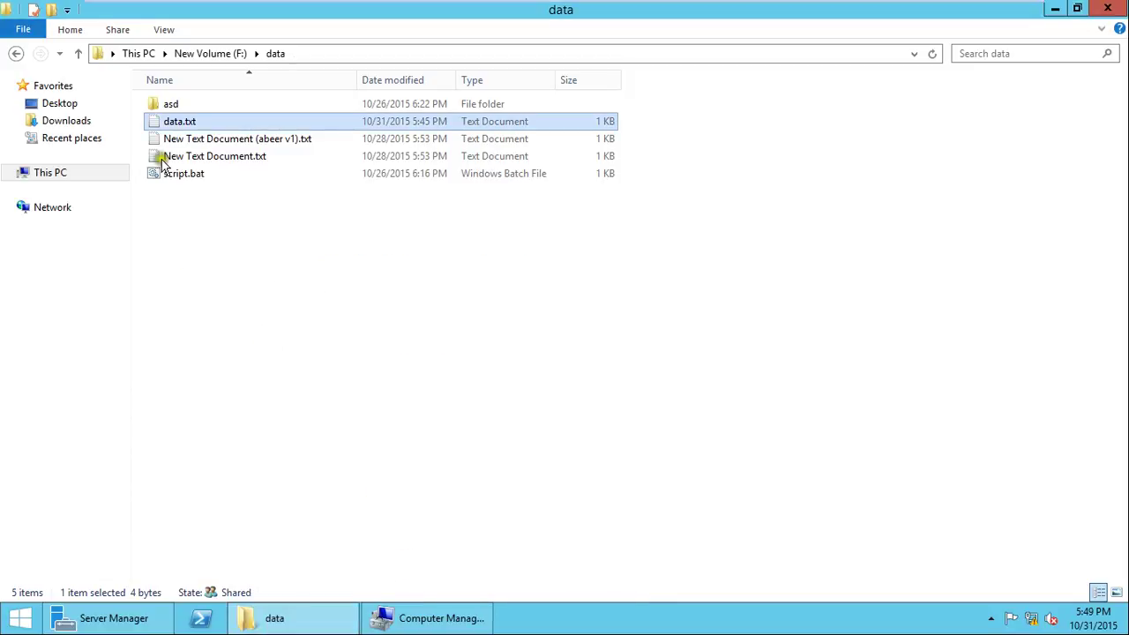
{"action": "double_click", "coordinate": [177, 120]}
{"action": "left_click", "coordinate": [211, 156]}
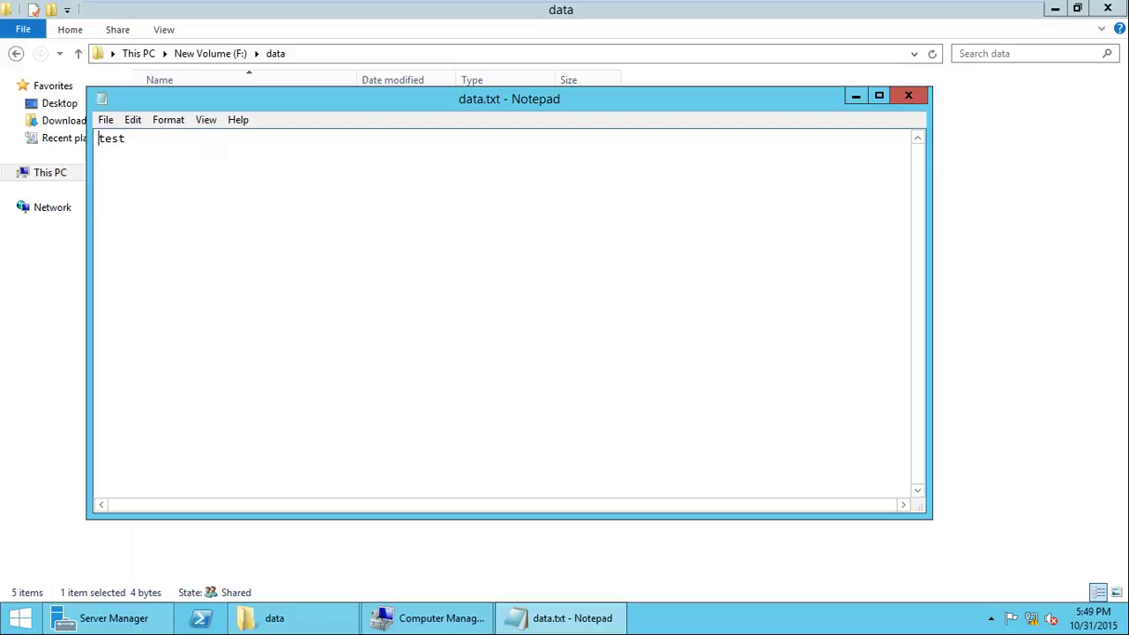
{"action": "left_click", "coordinate": [895, 96]}
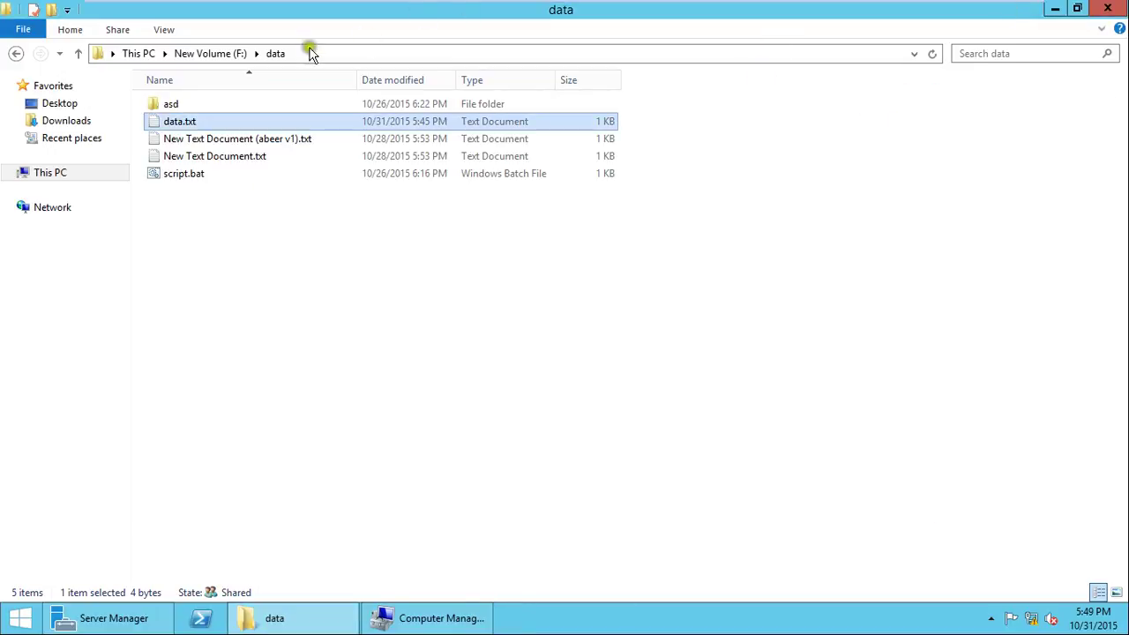
Step: Check the data folder's restore command and the shadow copies listed in New Volume (F:)'s properties, leaving the volume unchanged
{"action": "left_click", "coordinate": [244, 55]}
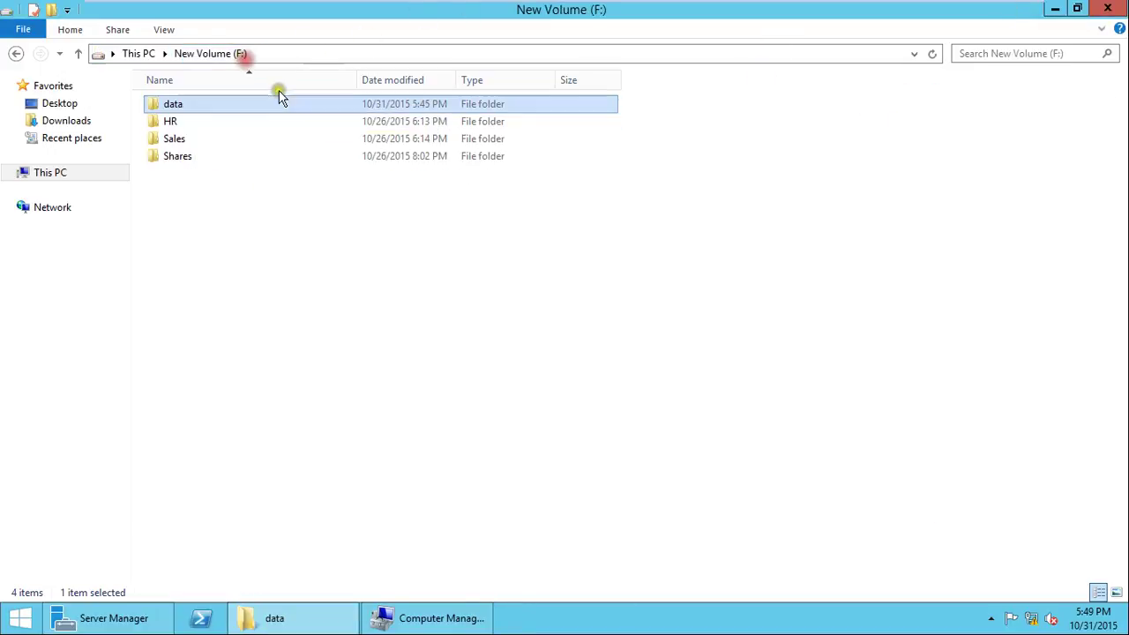
{"action": "right_click", "coordinate": [156, 106]}
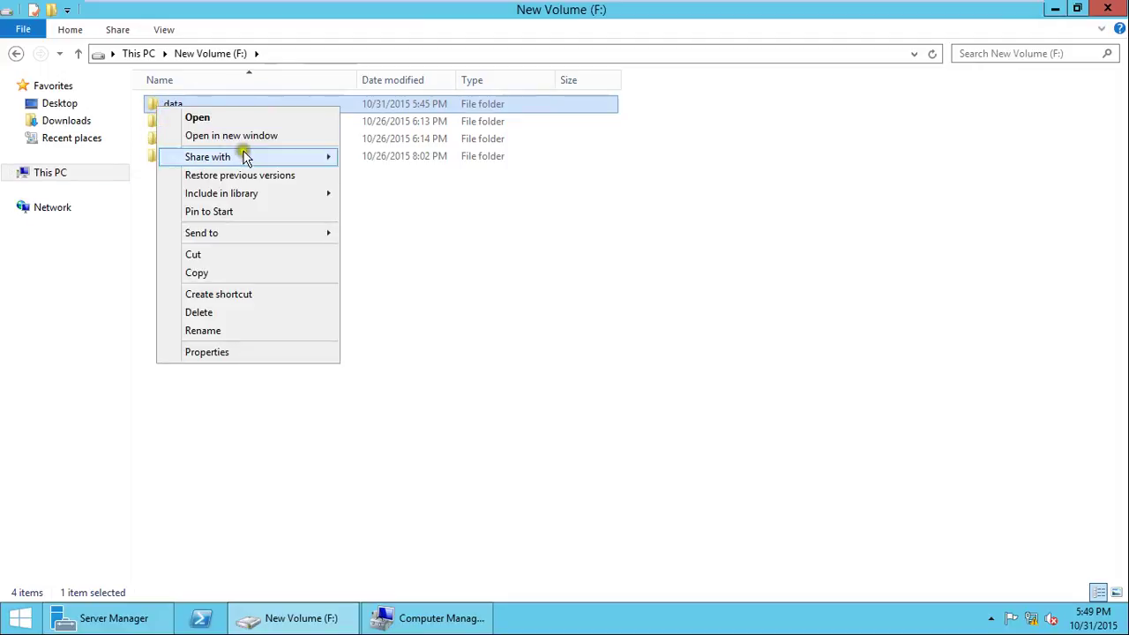
{"action": "mouse_move", "coordinate": [330, 191]}
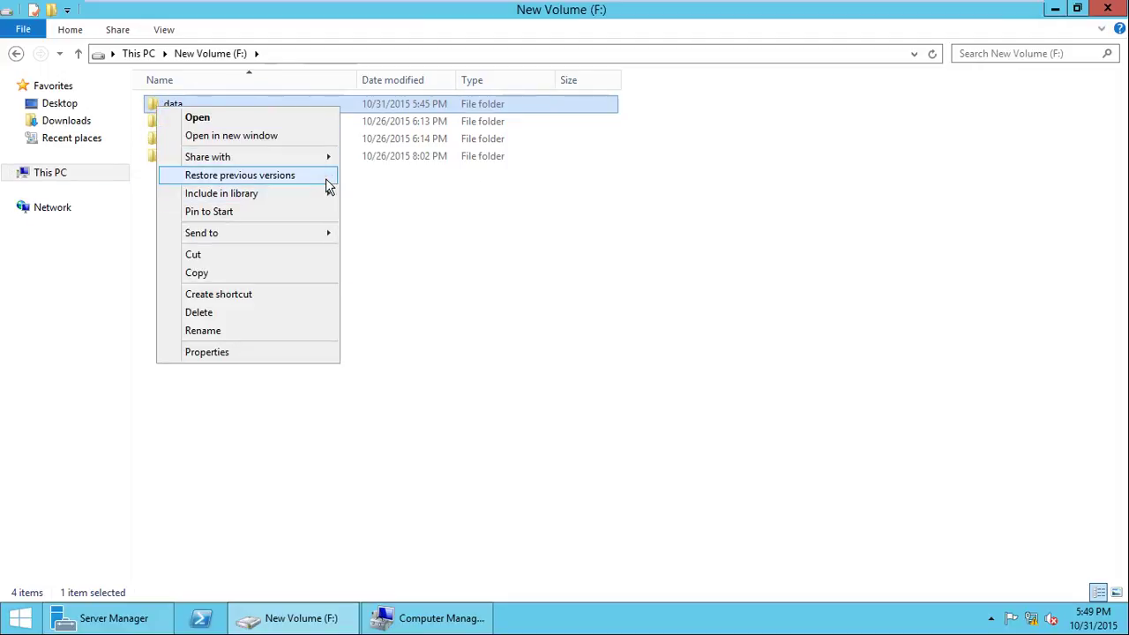
{"action": "left_click", "coordinate": [152, 54]}
{"action": "right_click", "coordinate": [814, 225]}
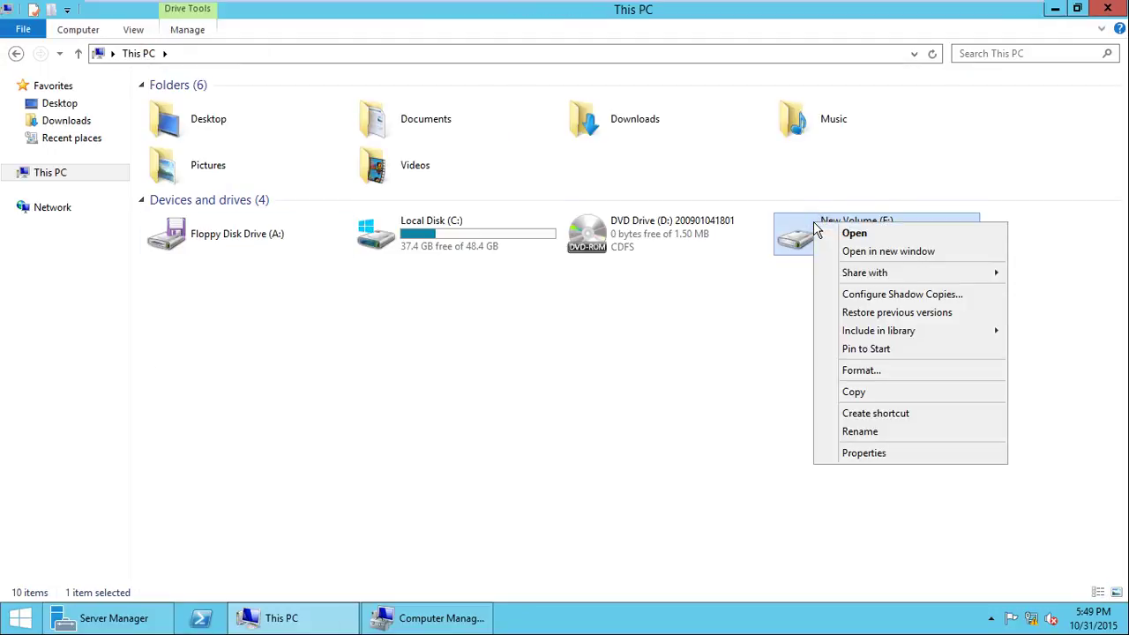
{"action": "left_click", "coordinate": [920, 453]}
{"action": "left_click", "coordinate": [885, 203]}
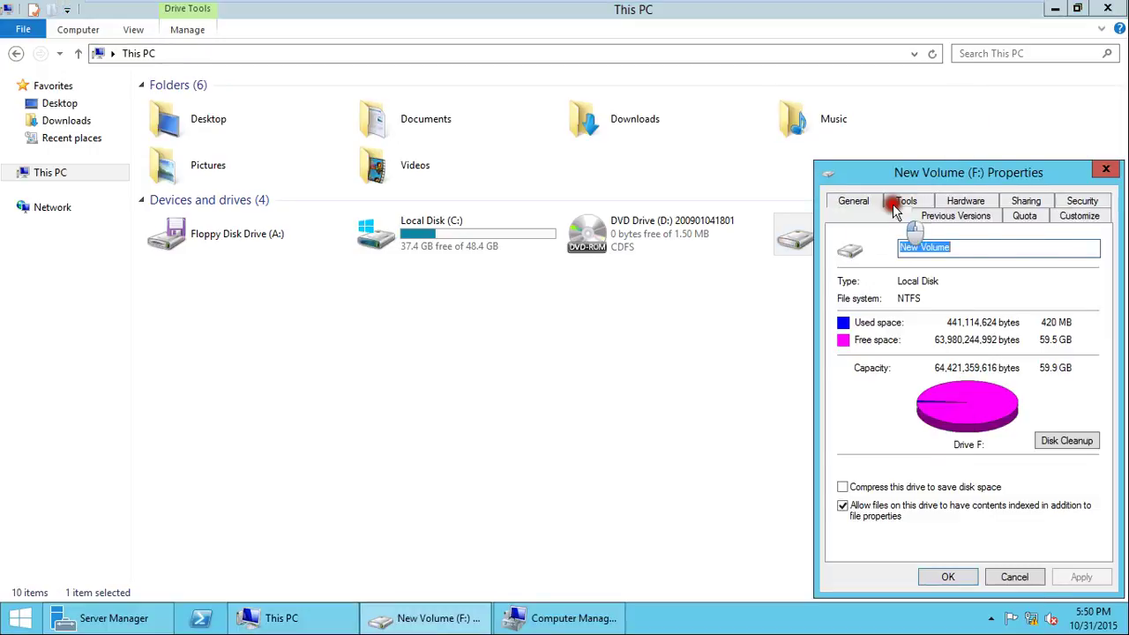
{"action": "left_click_drag", "start_coordinate": [993, 169], "coordinate": [689, 121]}
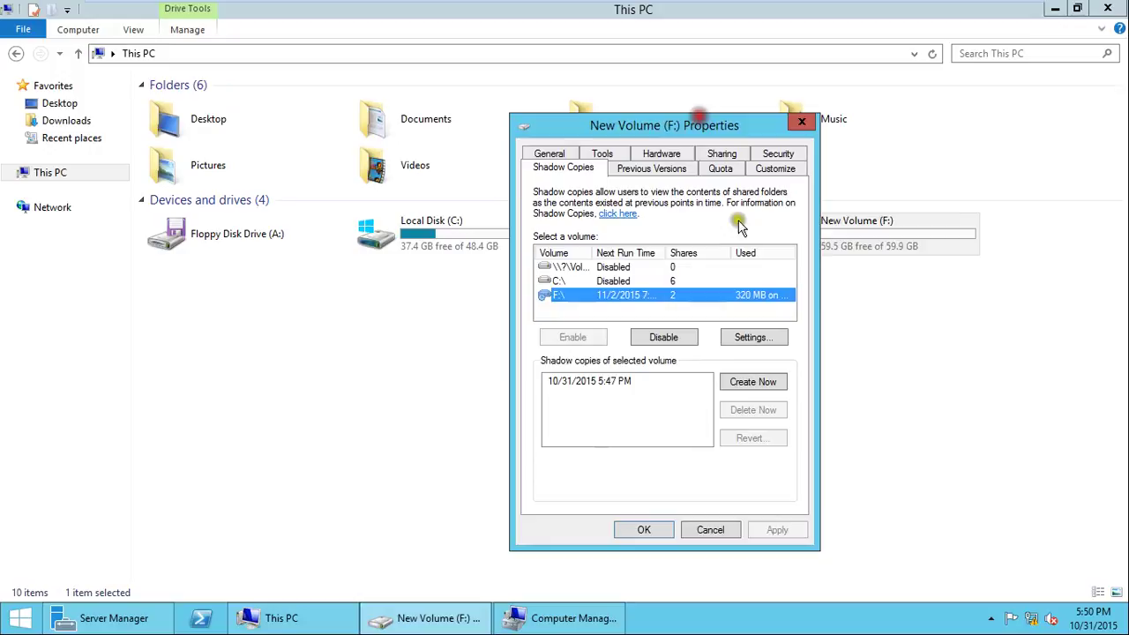
{"action": "left_click", "coordinate": [607, 387]}
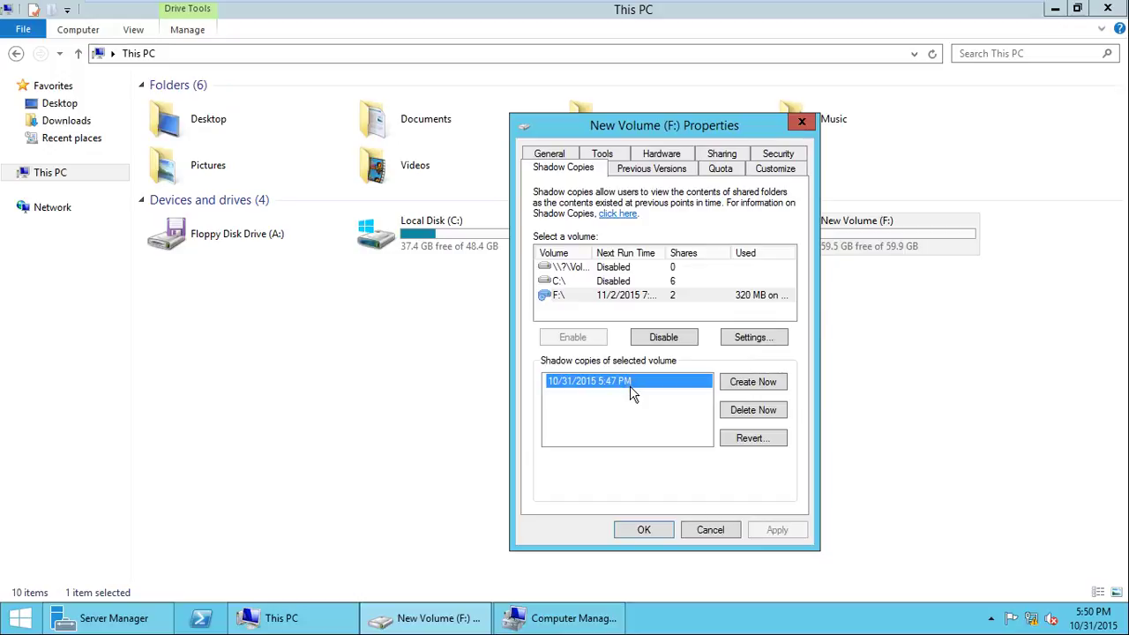
{"action": "left_click", "coordinate": [629, 392]}
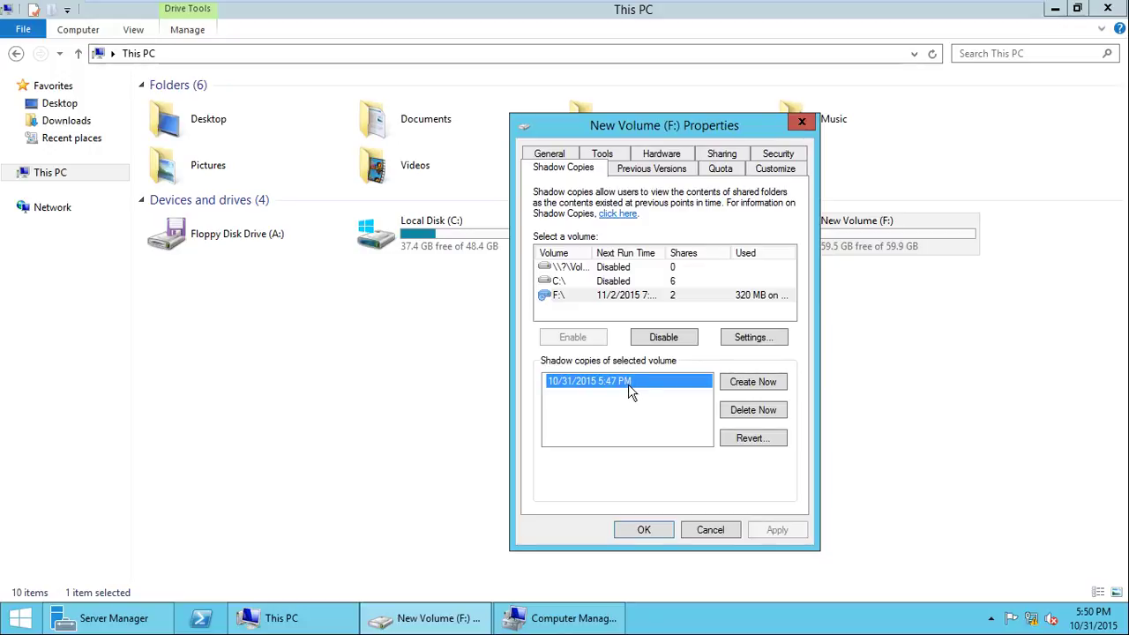
{"action": "left_click", "coordinate": [710, 529]}
Step: Permanently delete the data, HR, Sales and Shares folders from New Volume (F:)
{"action": "double_click", "coordinate": [827, 247]}
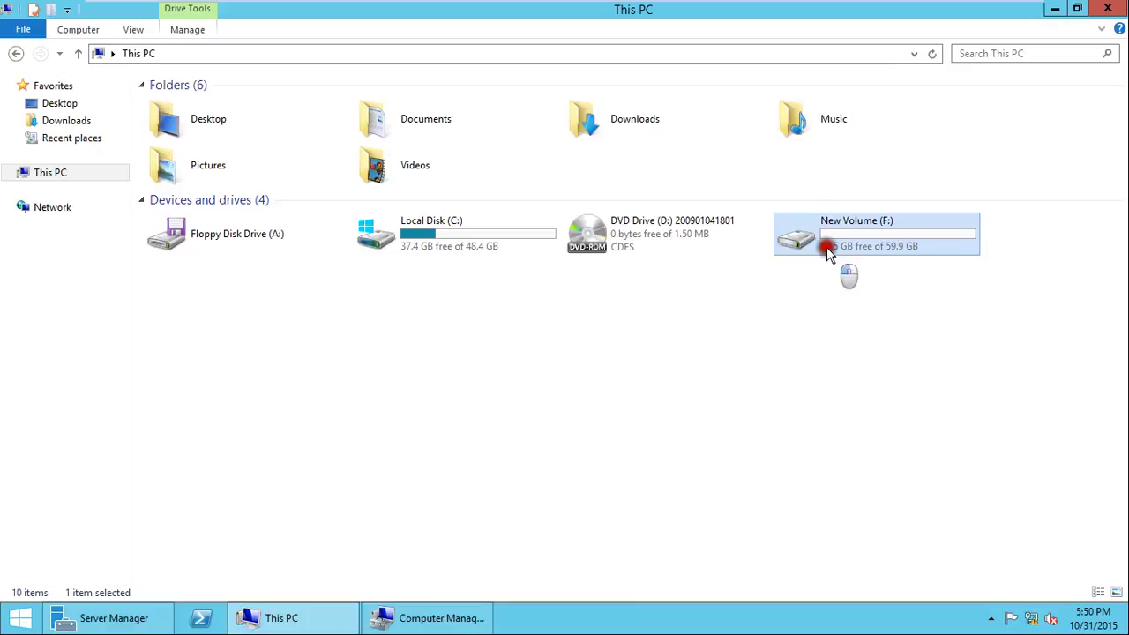
{"action": "left_click_drag", "start_coordinate": [866, 467], "coordinate": [133, 50]}
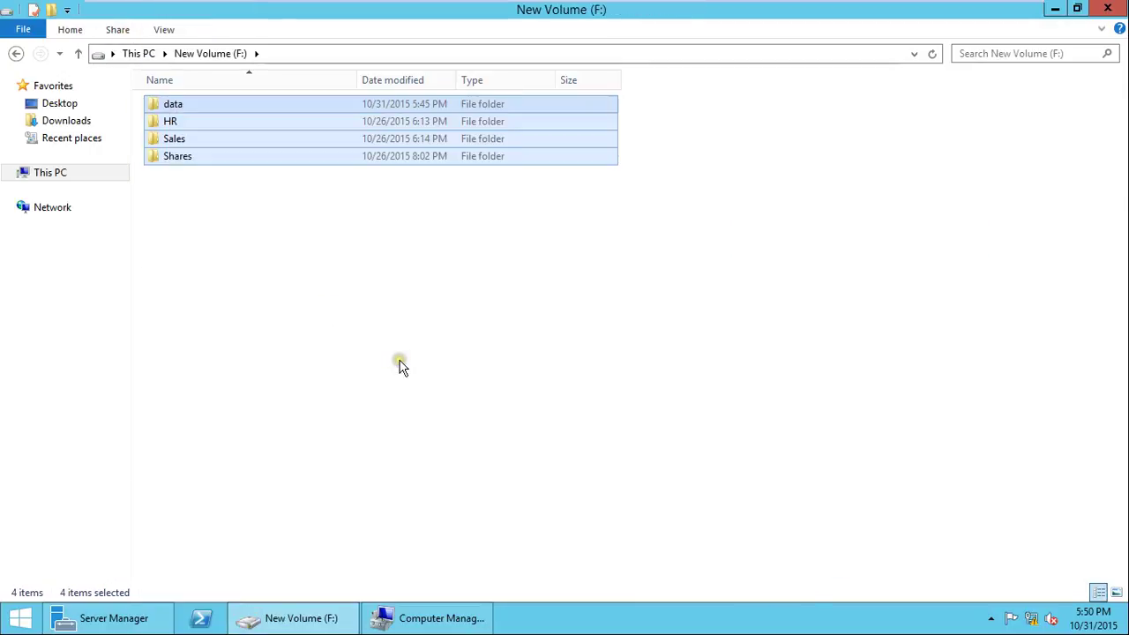
{"action": "key", "text": "shift+Delete"}
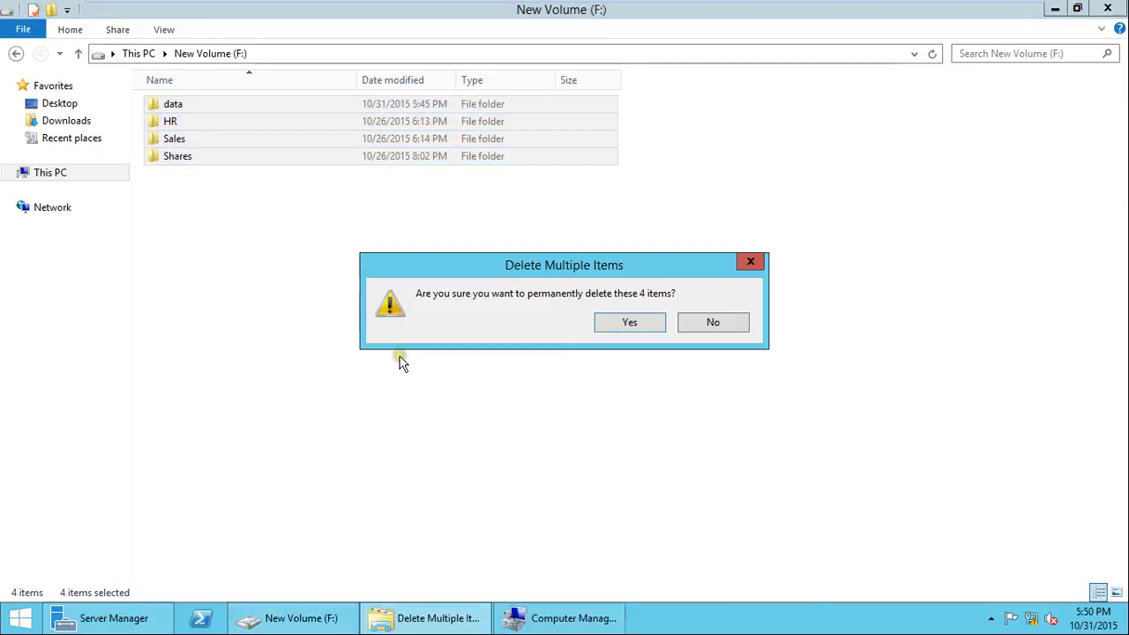
{"action": "left_click", "coordinate": [645, 322]}
Step: Revert volume F: to its 10/31/2015 5:47 PM shadow copy, confirming that the volume should be reverted
{"action": "left_click", "coordinate": [142, 54]}
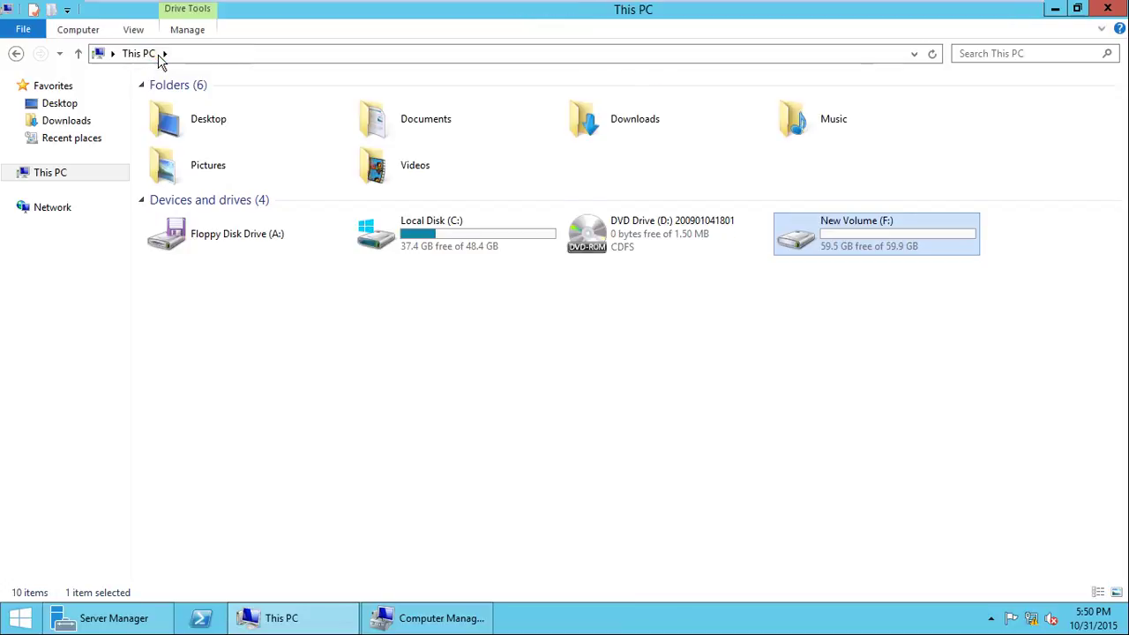
{"action": "right_click", "coordinate": [861, 219]}
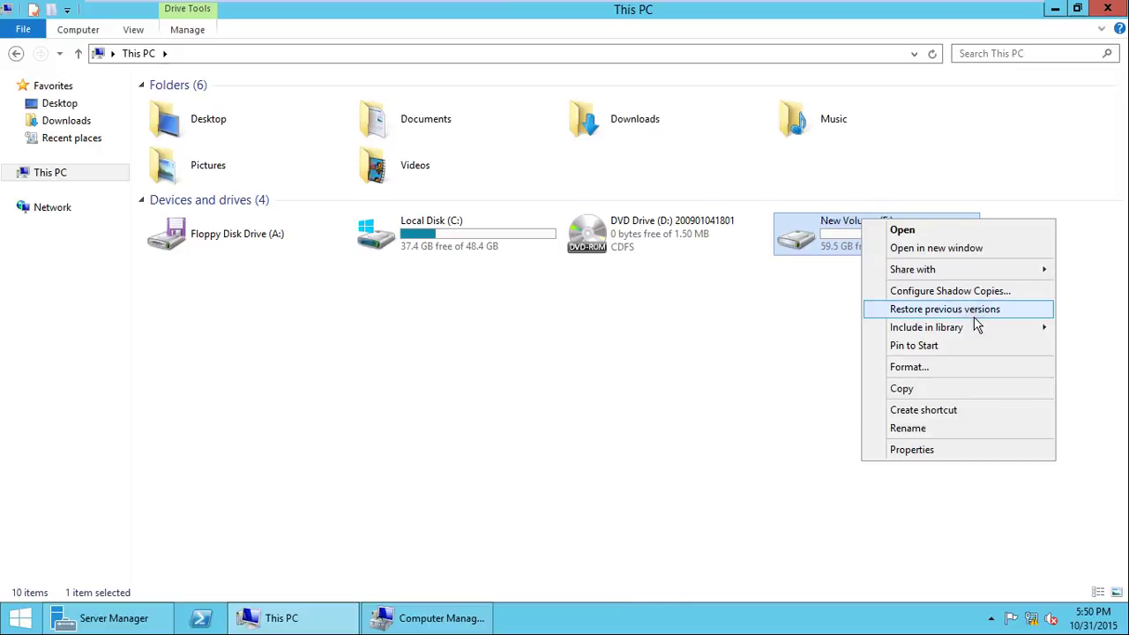
{"action": "left_click", "coordinate": [986, 451]}
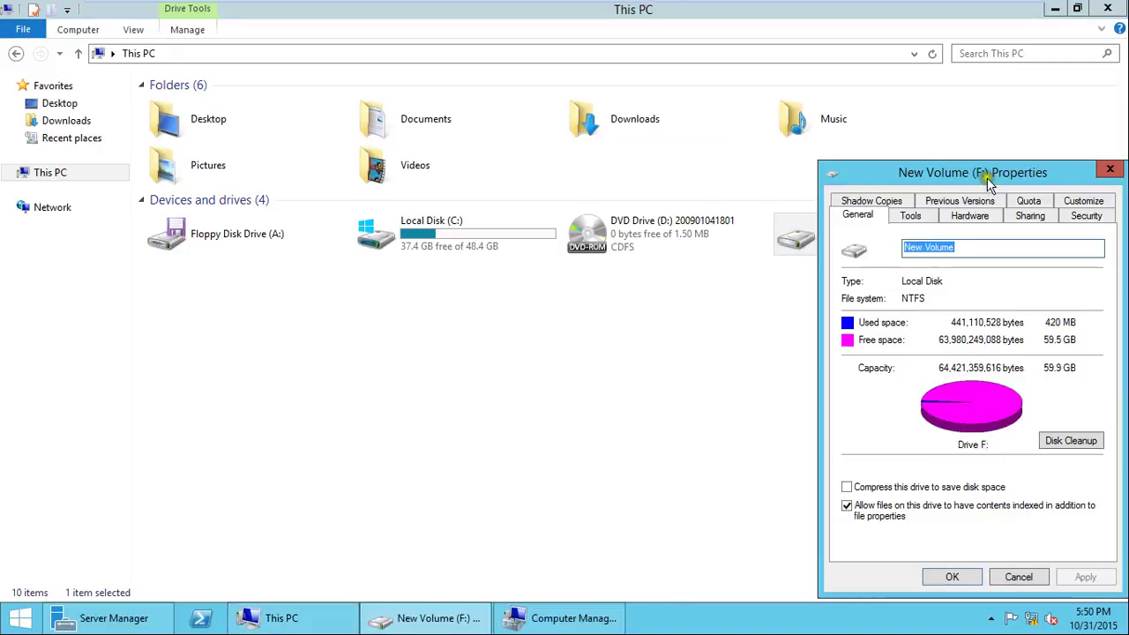
{"action": "left_click_drag", "start_coordinate": [990, 181], "coordinate": [754, 139]}
{"action": "left_click", "coordinate": [650, 157]}
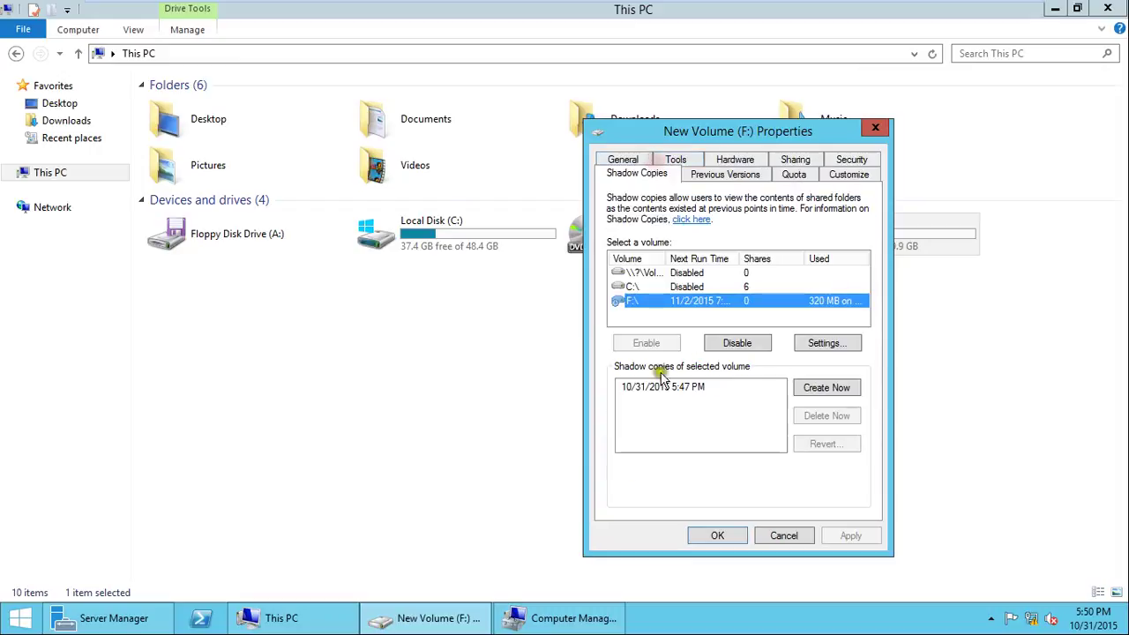
{"action": "left_click", "coordinate": [676, 391]}
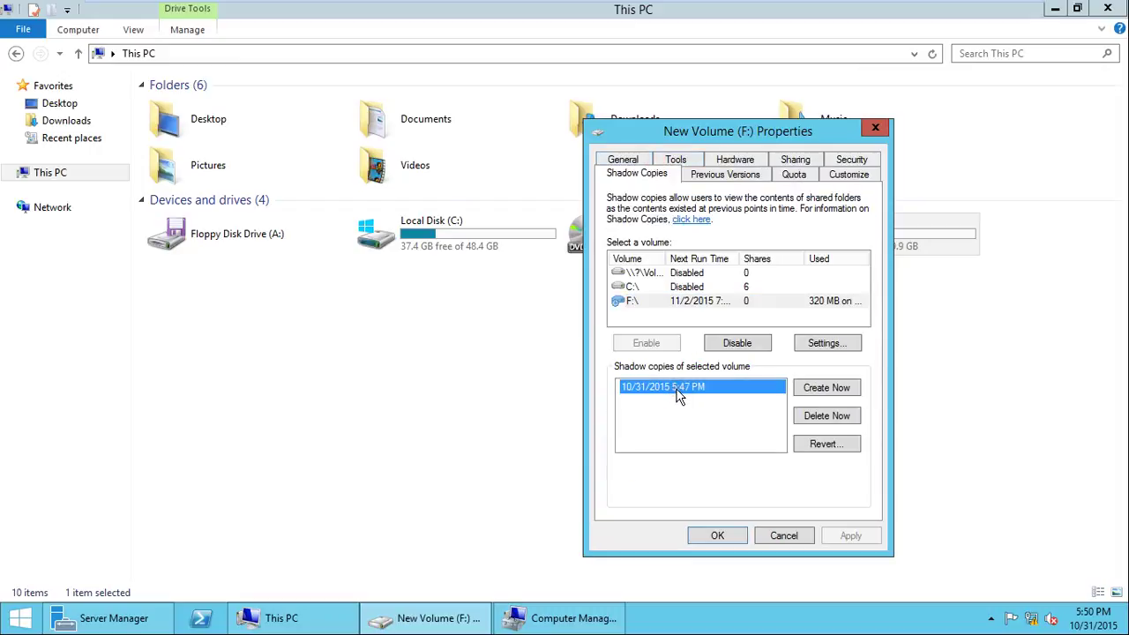
{"action": "left_click", "coordinate": [850, 452]}
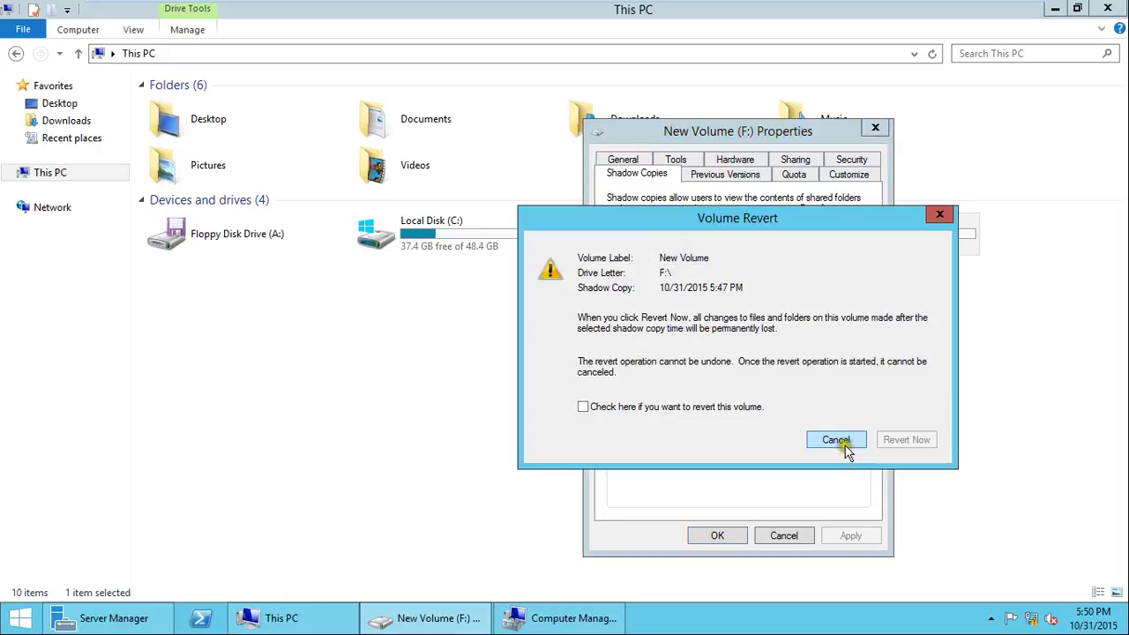
{"action": "left_click", "coordinate": [618, 407]}
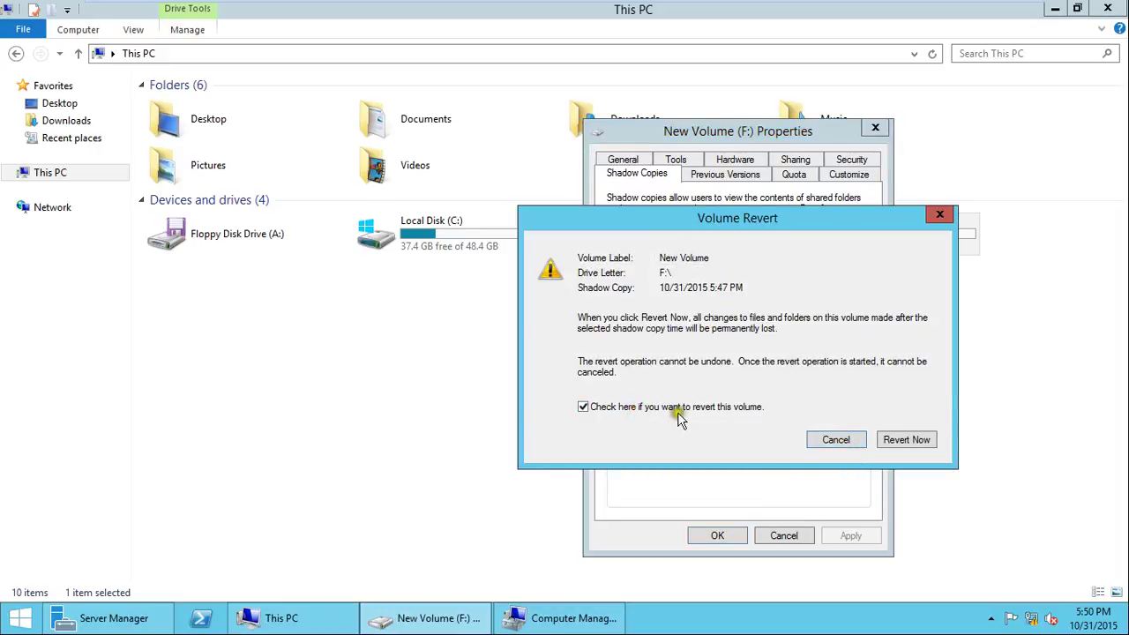
{"action": "left_click", "coordinate": [919, 446]}
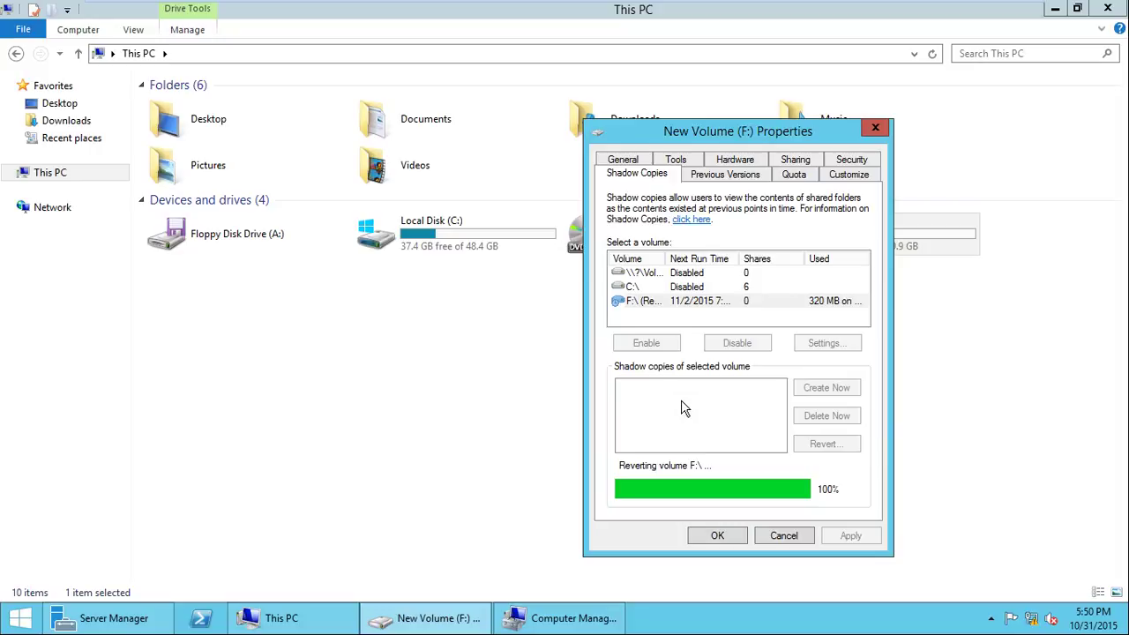
Step: Close the volume's properties and open New Volume (F:) to check which folders the revert restored
{"action": "left_click", "coordinate": [717, 536]}
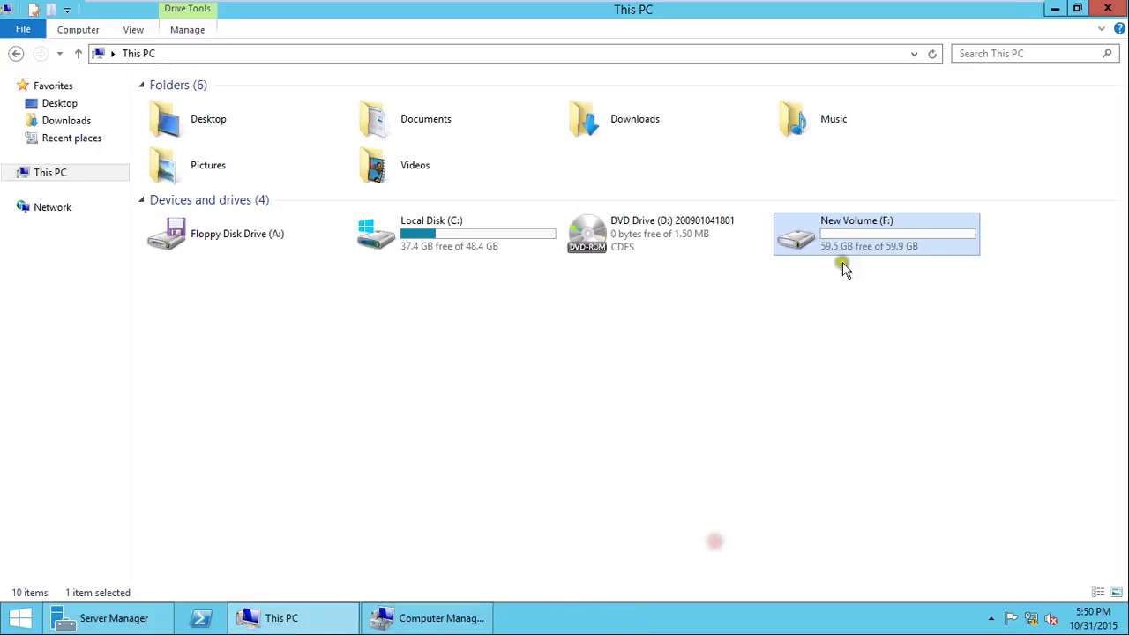
{"action": "left_click", "coordinate": [829, 238]}
{"action": "double_click", "coordinate": [829, 238]}
{"action": "left_click_drag", "start_coordinate": [498, 406], "coordinate": [173, 104]}
{"action": "left_click", "coordinate": [273, 266]}
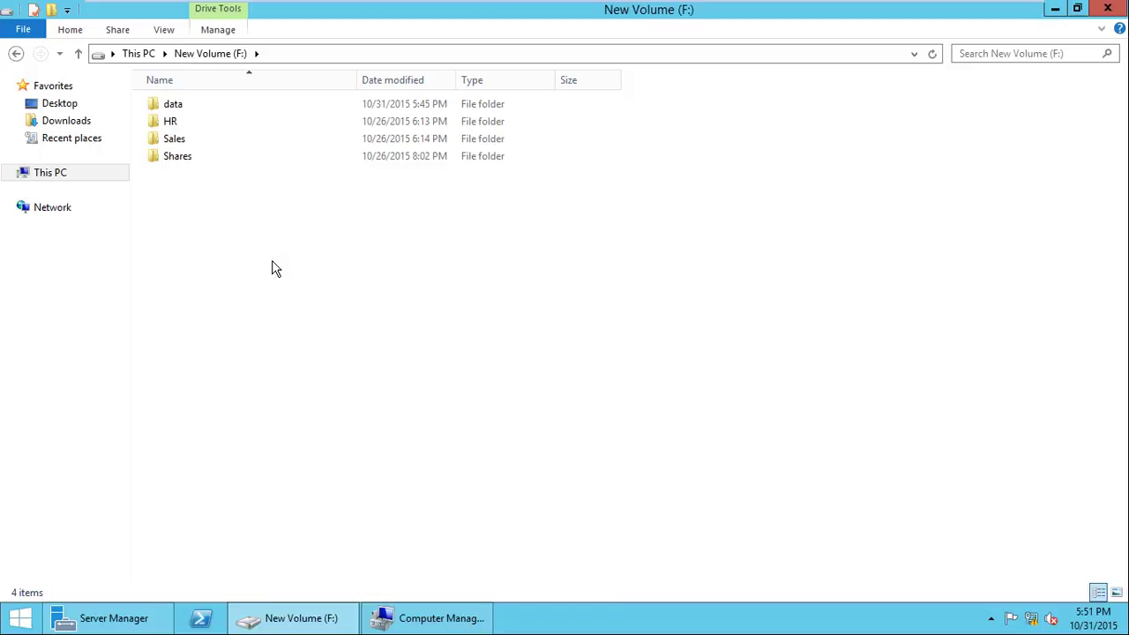
Step: Open the shadow copy settings of volume F: from New Volume (F:)'s properties
{"action": "left_click", "coordinate": [154, 55]}
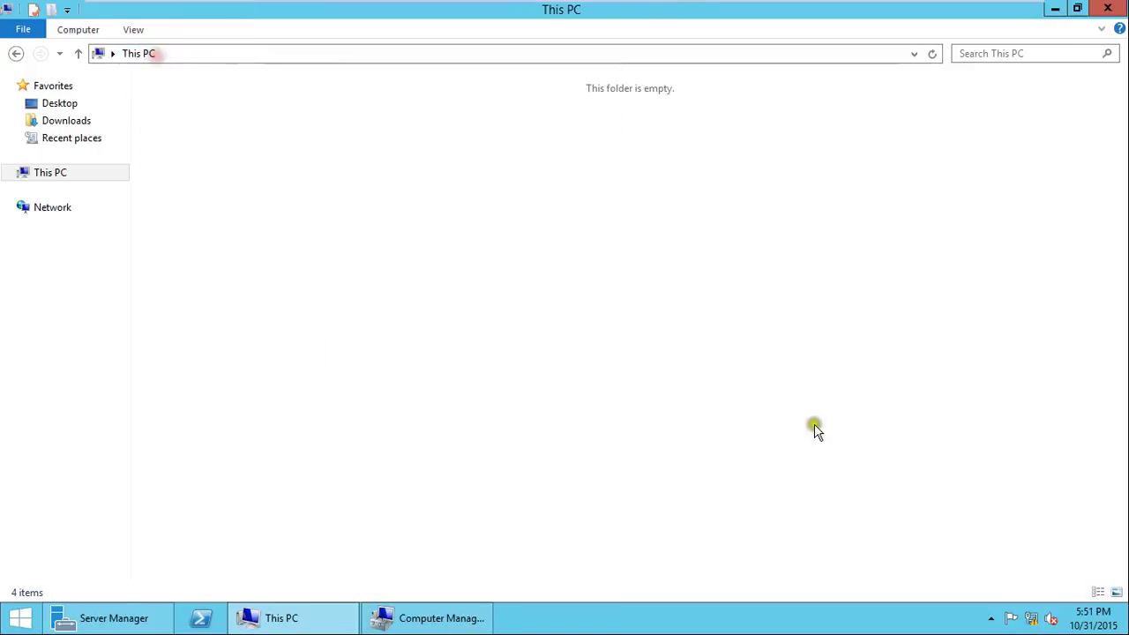
{"action": "right_click", "coordinate": [818, 250]}
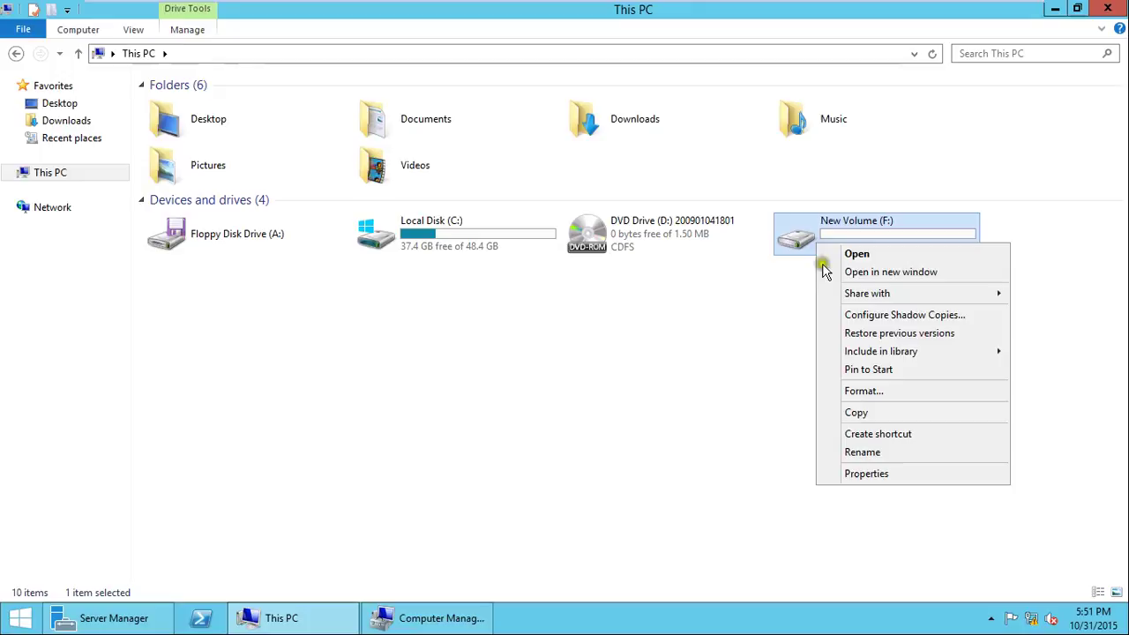
{"action": "left_click", "coordinate": [919, 473]}
{"action": "left_click_drag", "start_coordinate": [988, 172], "coordinate": [688, 165]}
{"action": "left_click", "coordinate": [572, 198]}
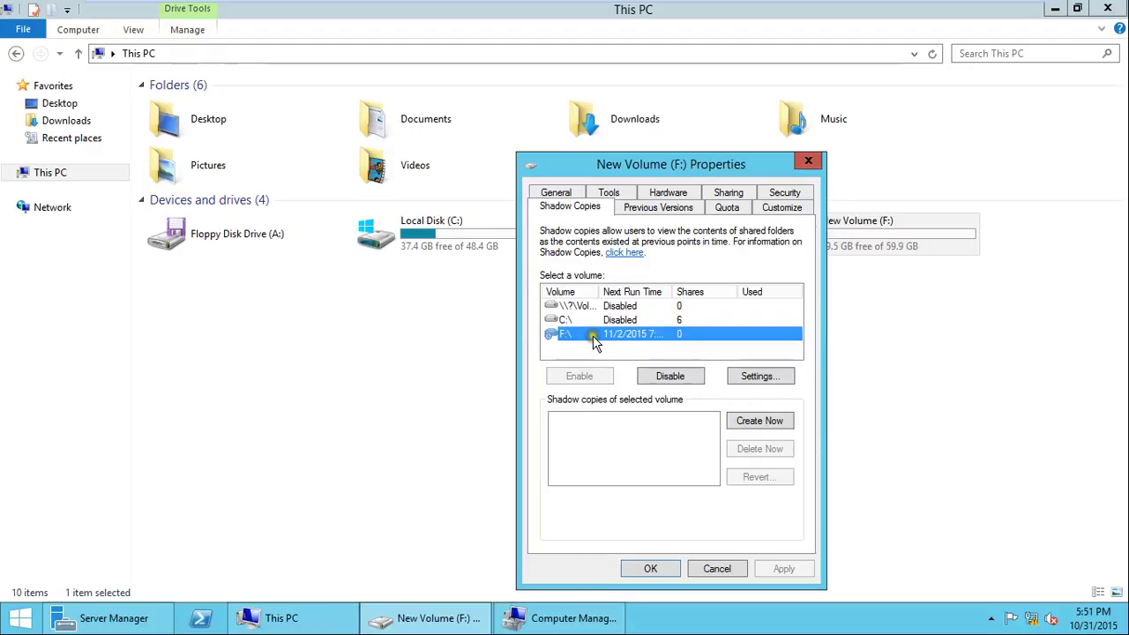
{"action": "left_click", "coordinate": [748, 378]}
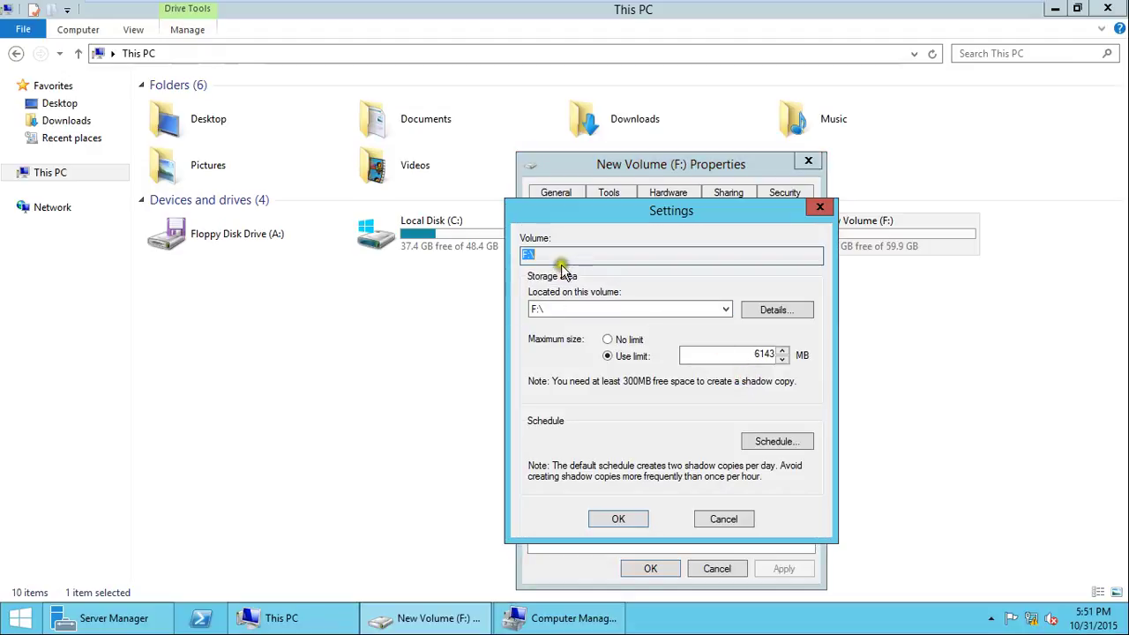
Step: Examine the available storage volumes for F:'s shadow copies and the storage area's details, keeping F:\ as the location
{"action": "left_click", "coordinate": [514, 252]}
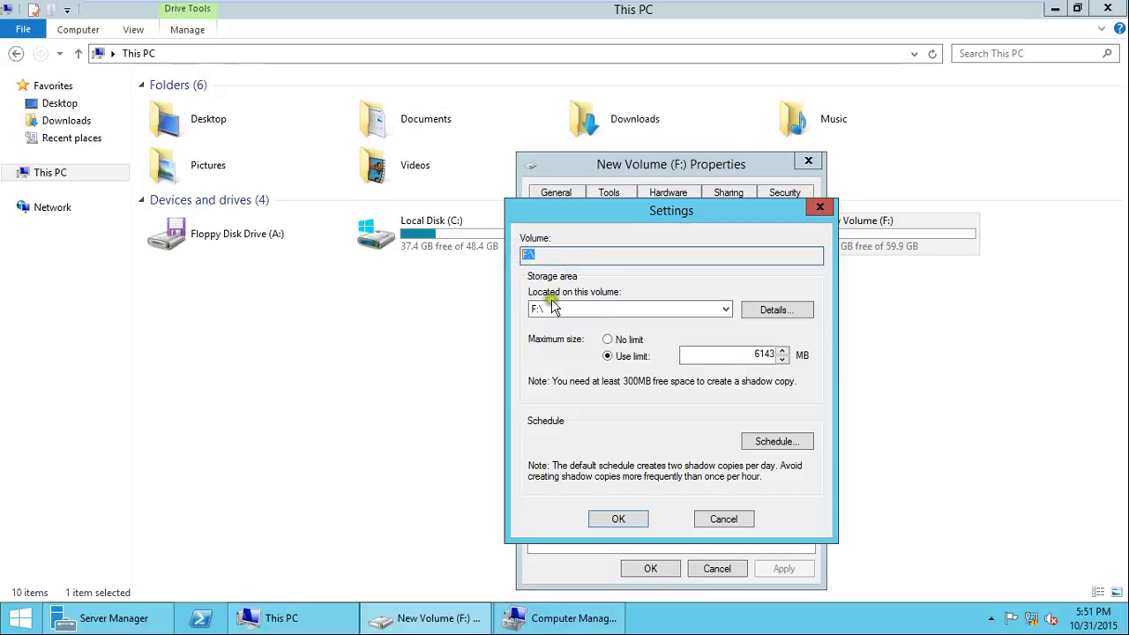
{"action": "left_click", "coordinate": [620, 310]}
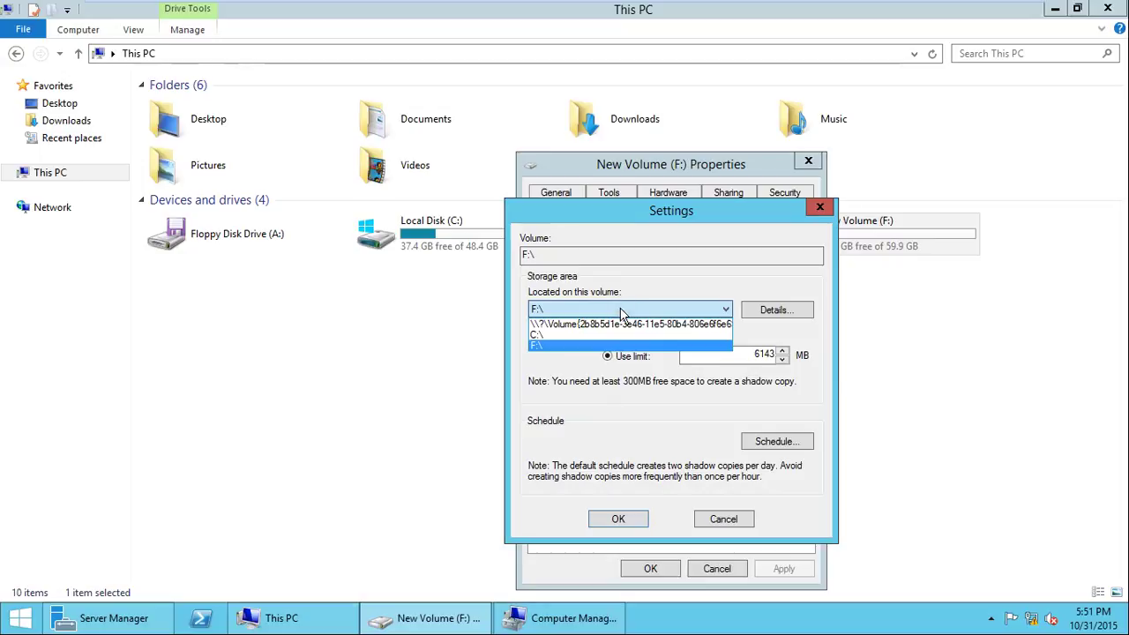
{"action": "left_click", "coordinate": [622, 314]}
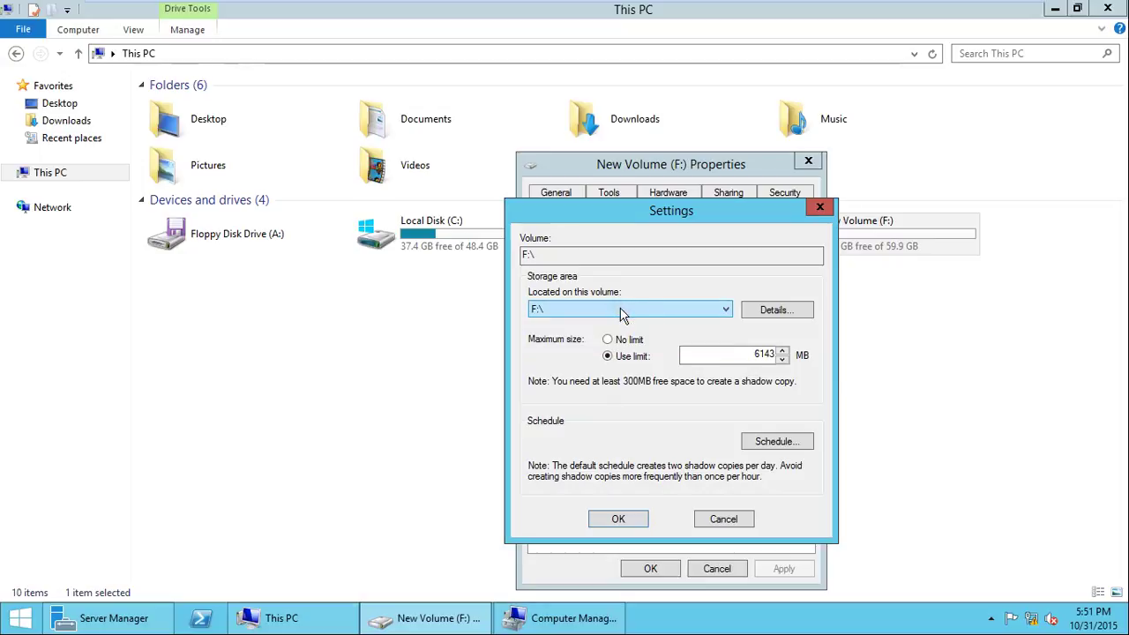
{"action": "left_click", "coordinate": [573, 317]}
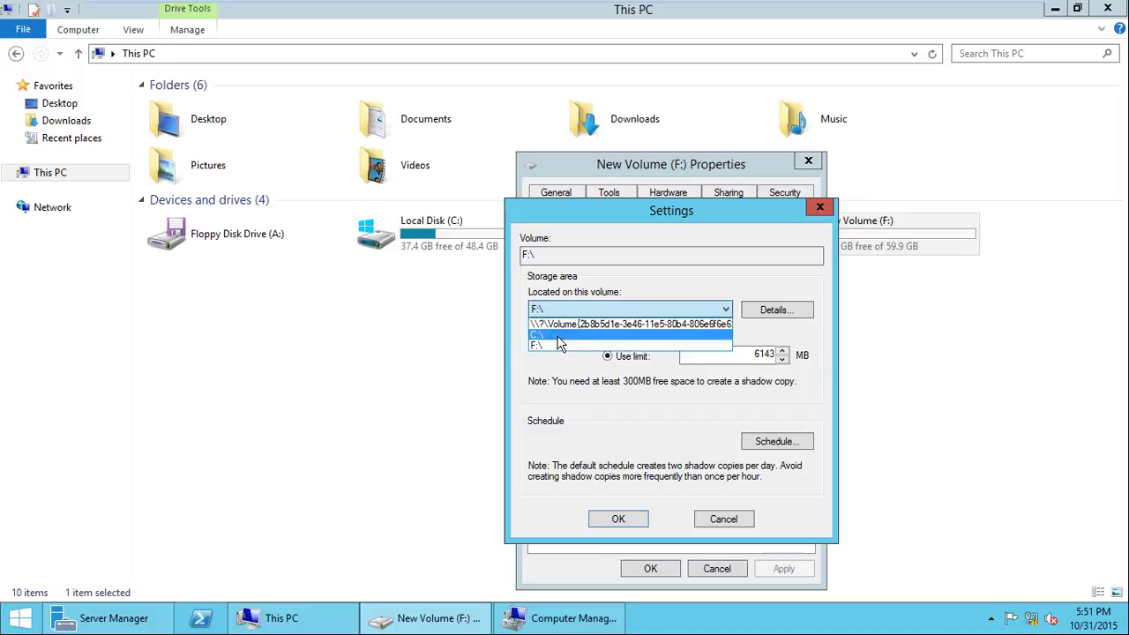
{"action": "left_click", "coordinate": [650, 254]}
{"action": "left_click", "coordinate": [785, 311]}
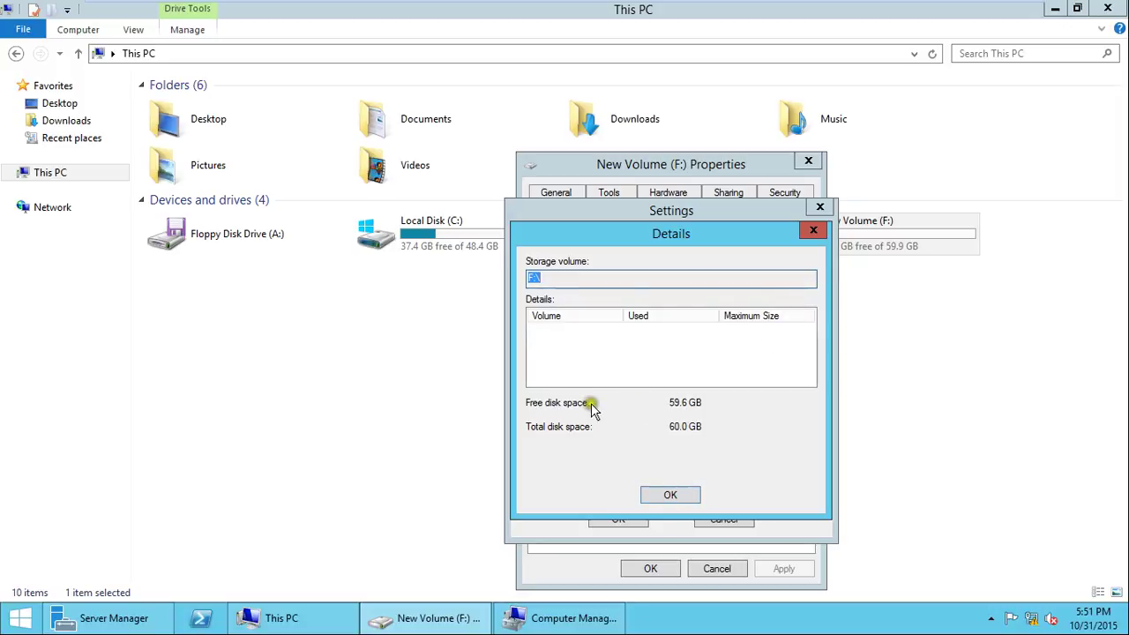
{"action": "left_click", "coordinate": [694, 494]}
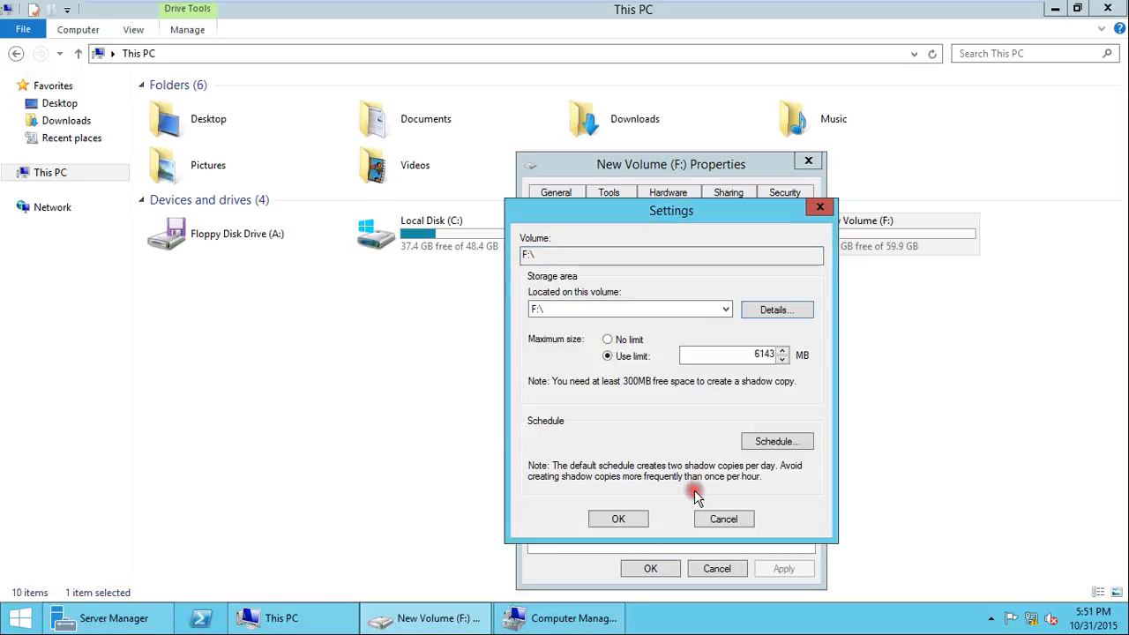
Step: Try the No limit option for the storage area's maximum size and return to Use limit
{"action": "left_click", "coordinate": [607, 340]}
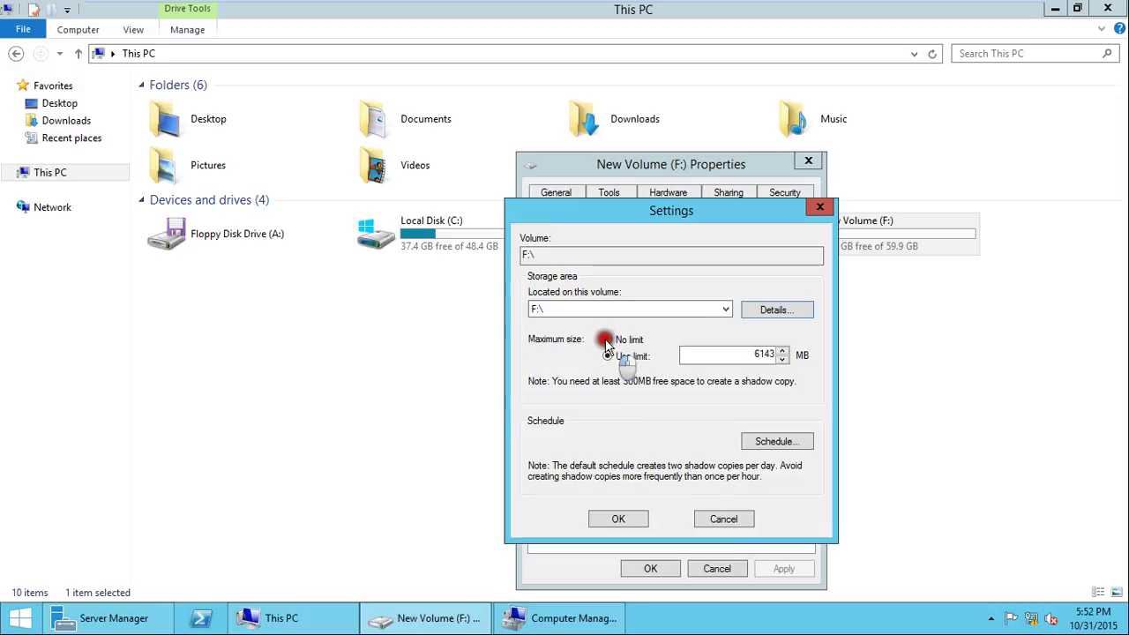
{"action": "left_click", "coordinate": [611, 357]}
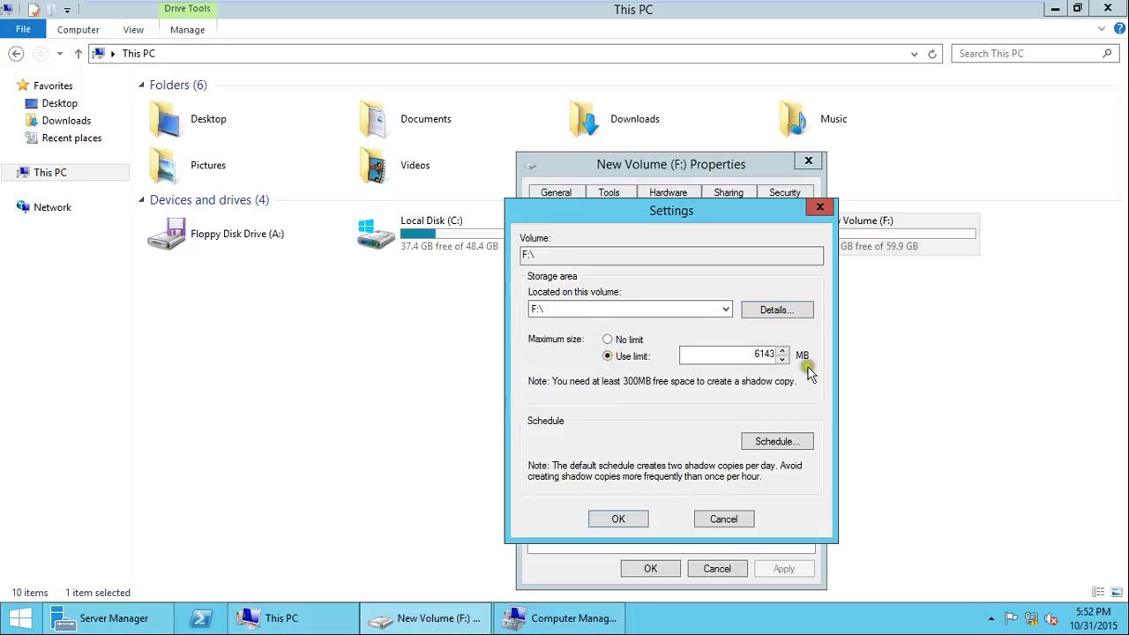
{"action": "left_click", "coordinate": [764, 353]}
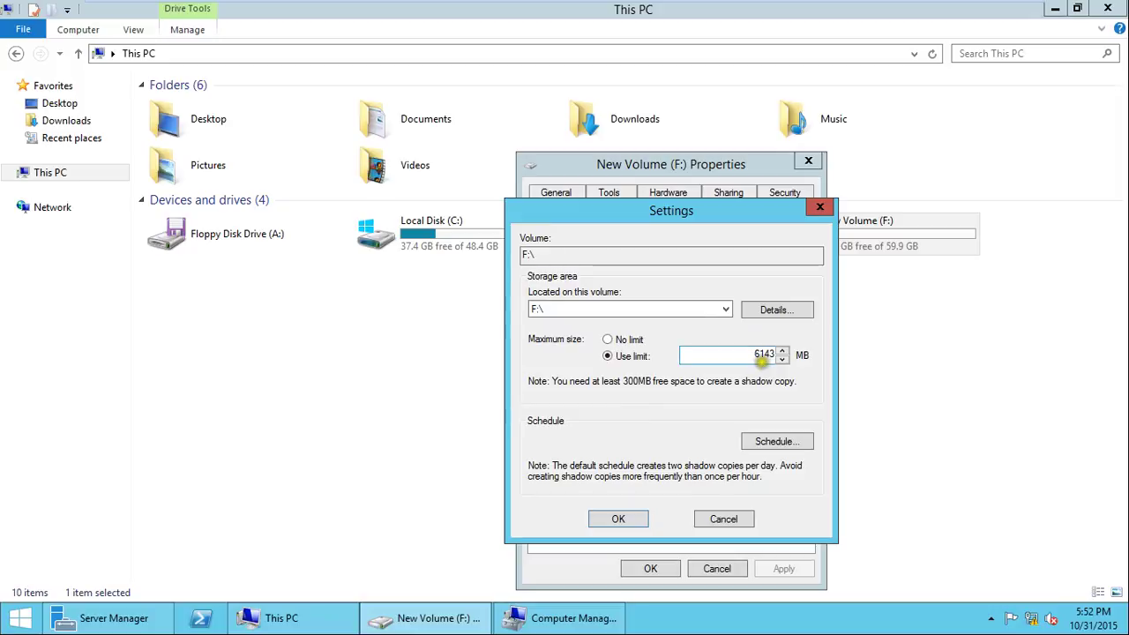
{"action": "left_click", "coordinate": [764, 380]}
{"action": "left_click", "coordinate": [767, 411]}
Step: Open the shadow copy schedule of F: and review its 7:00 AM and 12:00 PM weekly entries
{"action": "left_click", "coordinate": [771, 442]}
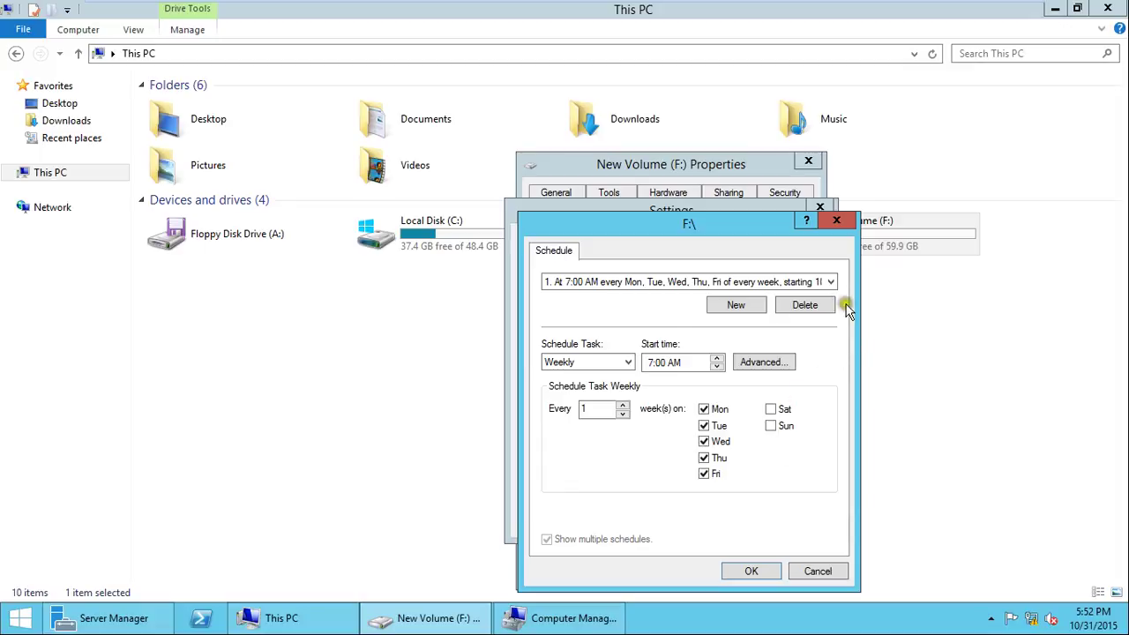
{"action": "left_click", "coordinate": [830, 281]}
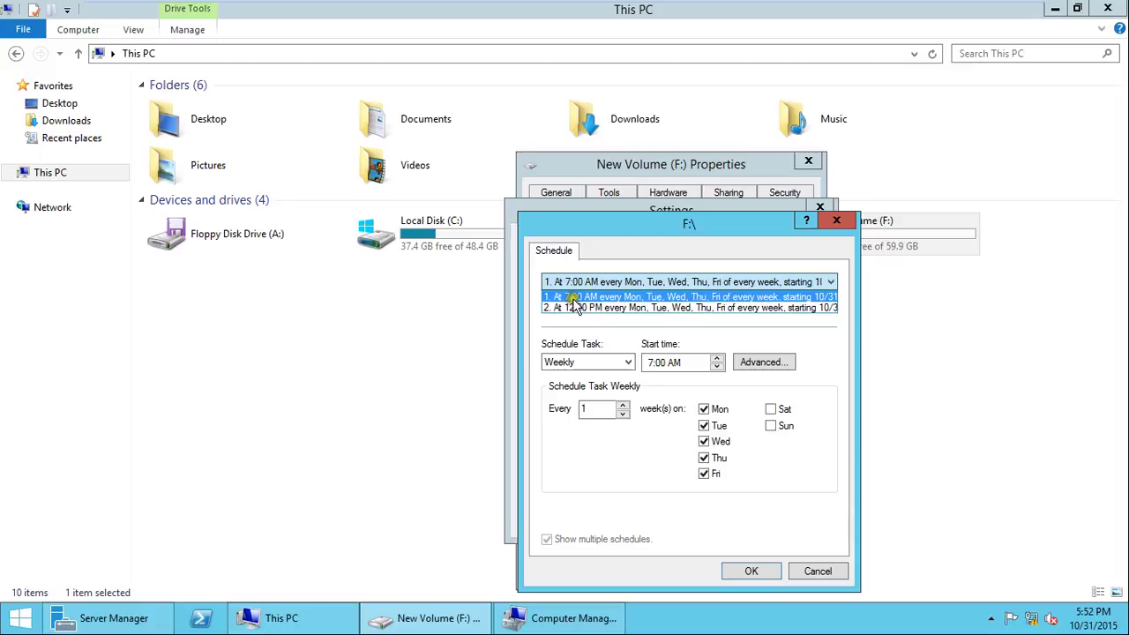
{"action": "left_click", "coordinate": [577, 299]}
{"action": "left_click_drag", "start_coordinate": [578, 302], "coordinate": [743, 297]}
{"action": "left_click_drag", "start_coordinate": [743, 297], "coordinate": [609, 316]}
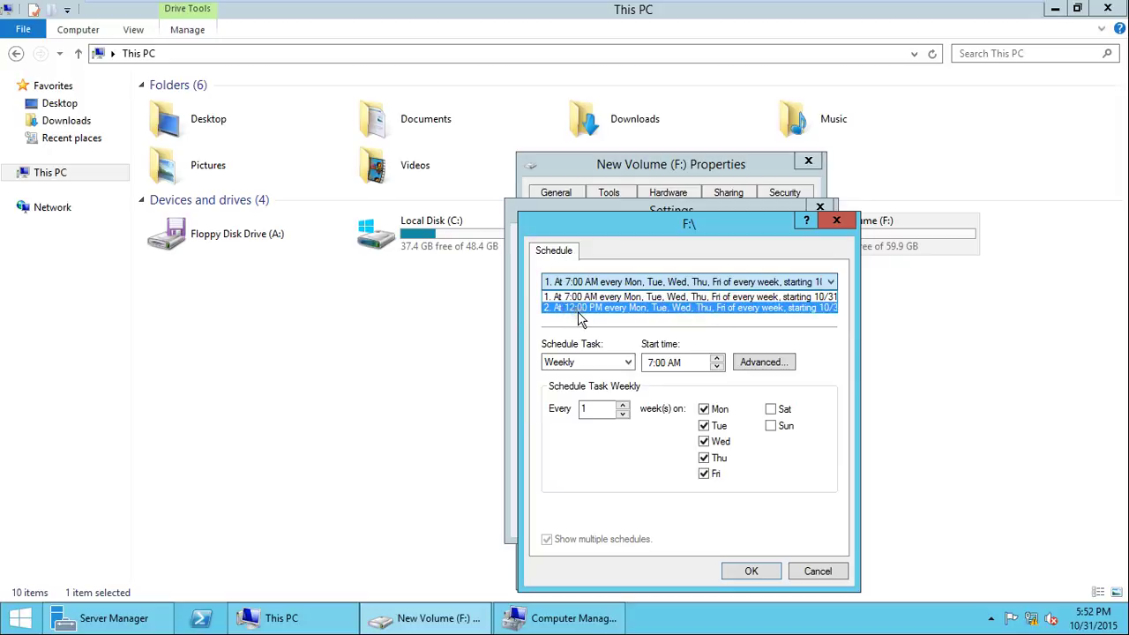
{"action": "left_click_drag", "start_coordinate": [578, 311], "coordinate": [588, 296]}
{"action": "left_click", "coordinate": [620, 284]}
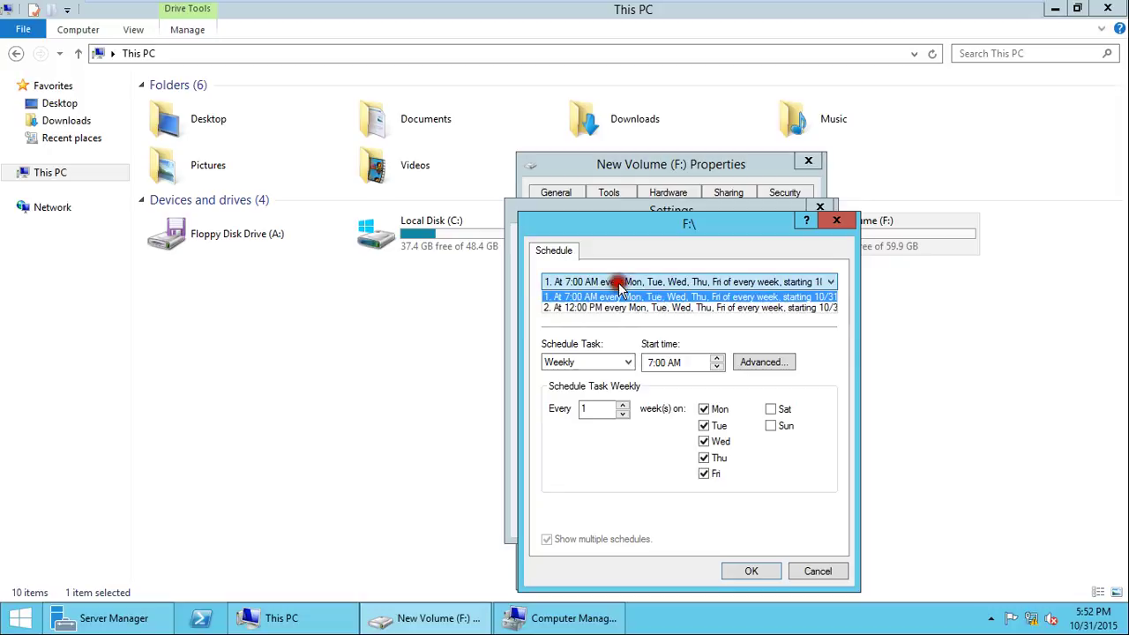
{"action": "left_click", "coordinate": [616, 308]}
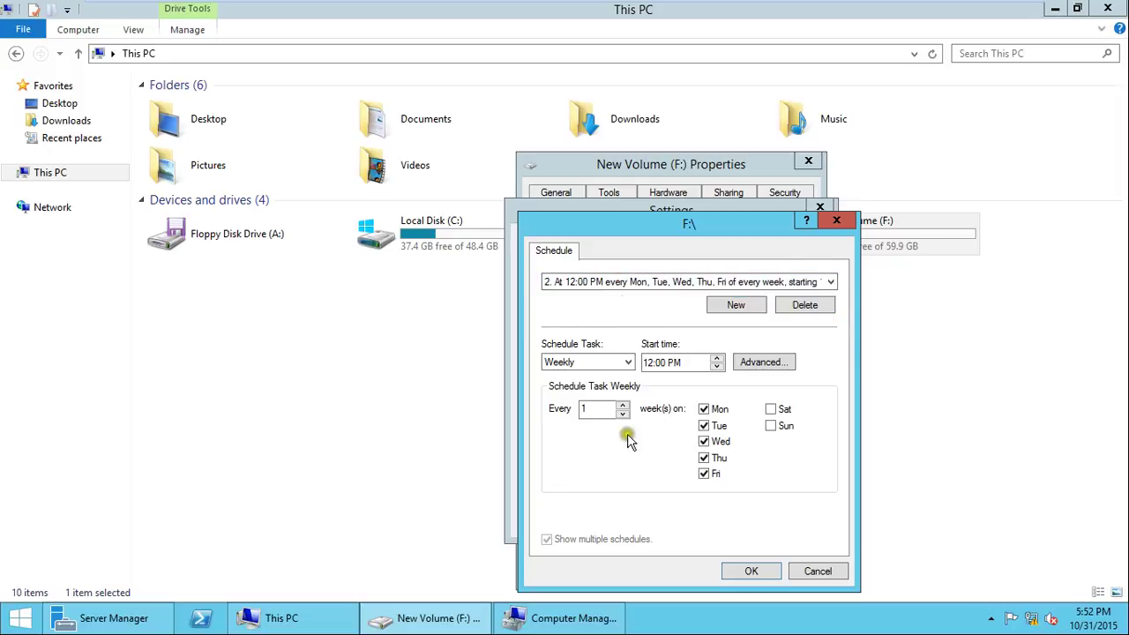
{"action": "left_click", "coordinate": [712, 287]}
Step: Try adding a third schedule entry, compare it with the weekly ones, and cancel the schedule, settings and properties
{"action": "left_click", "coordinate": [735, 305]}
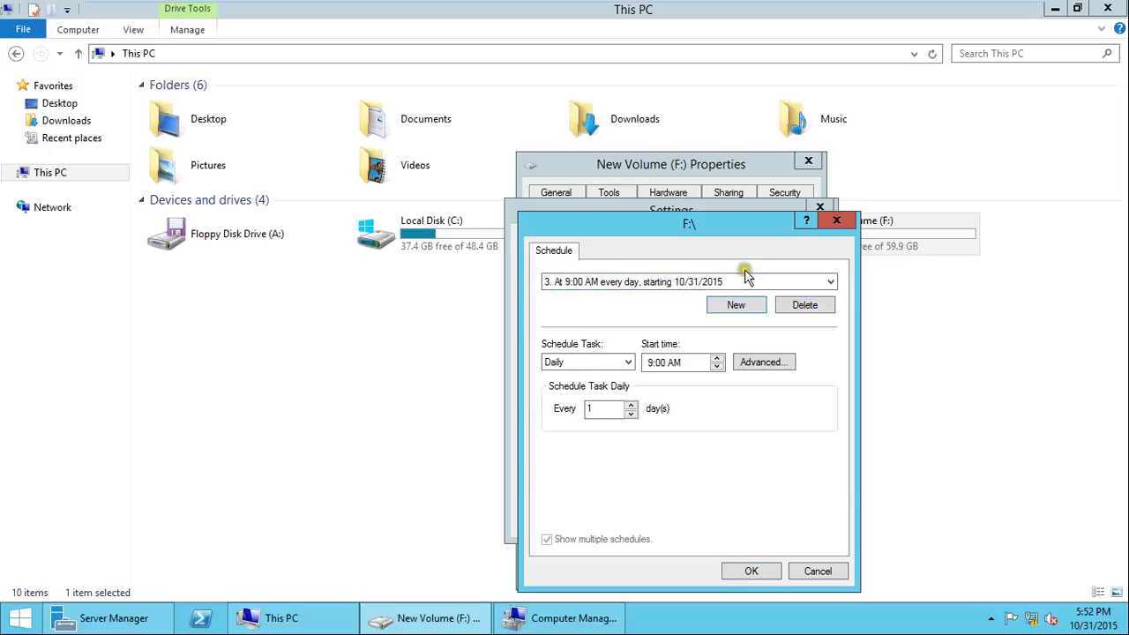
{"action": "left_click", "coordinate": [744, 283]}
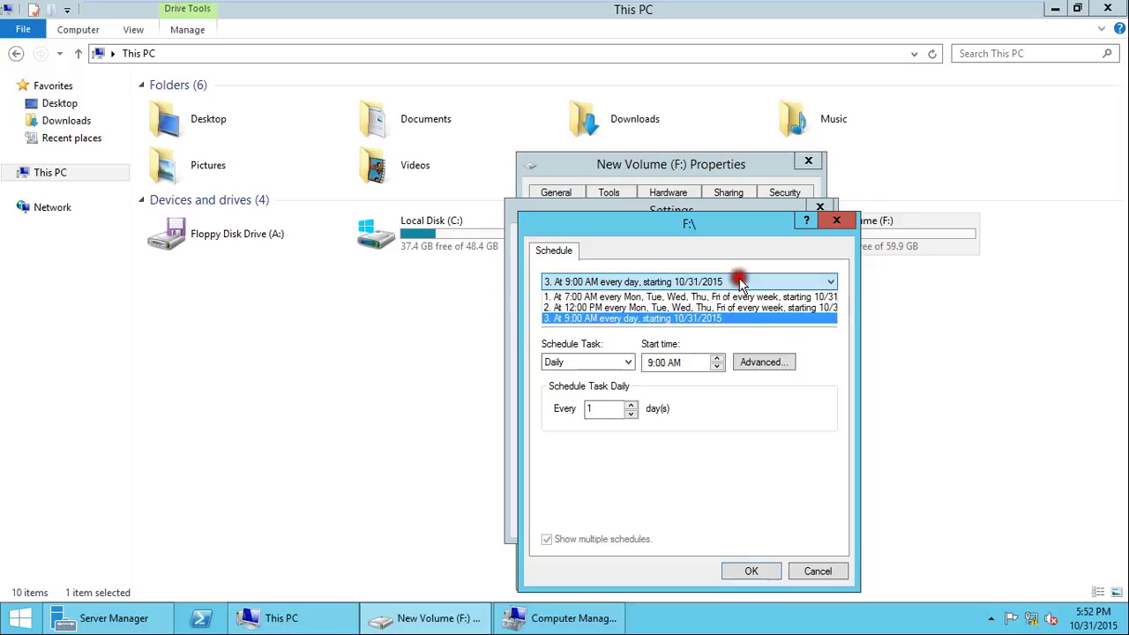
{"action": "left_click", "coordinate": [568, 298]}
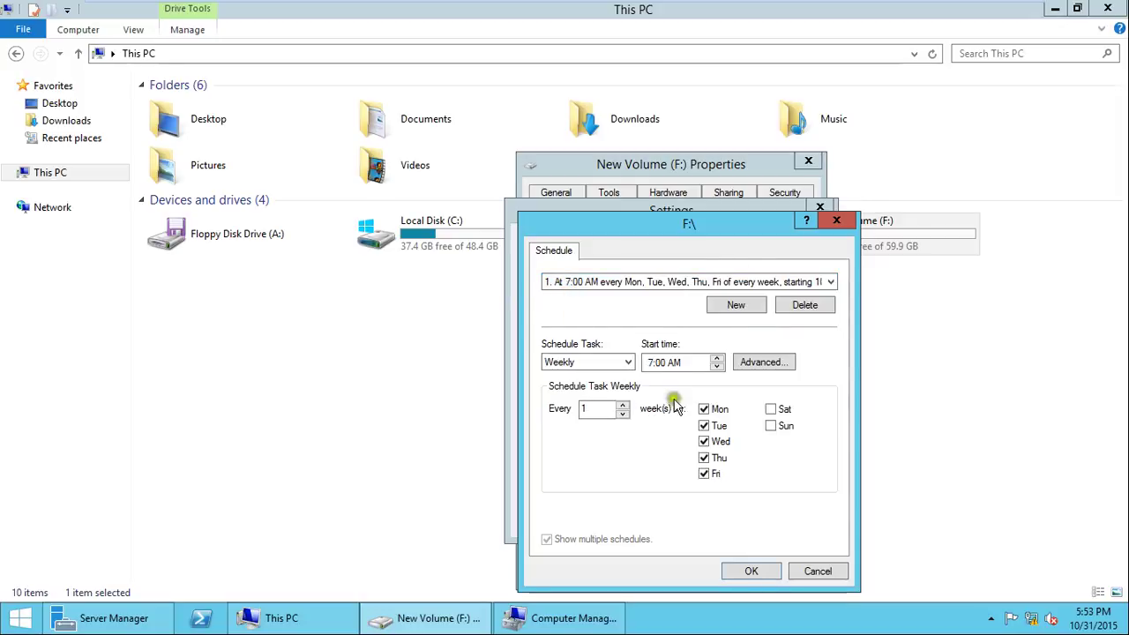
{"action": "left_click", "coordinate": [688, 282]}
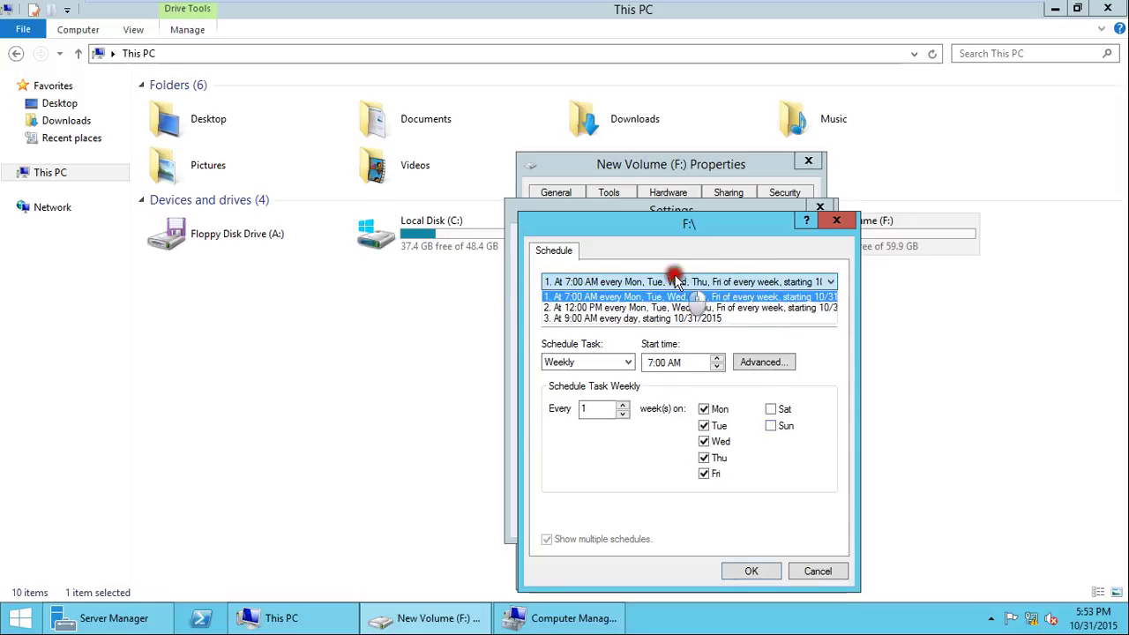
{"action": "left_click", "coordinate": [677, 305]}
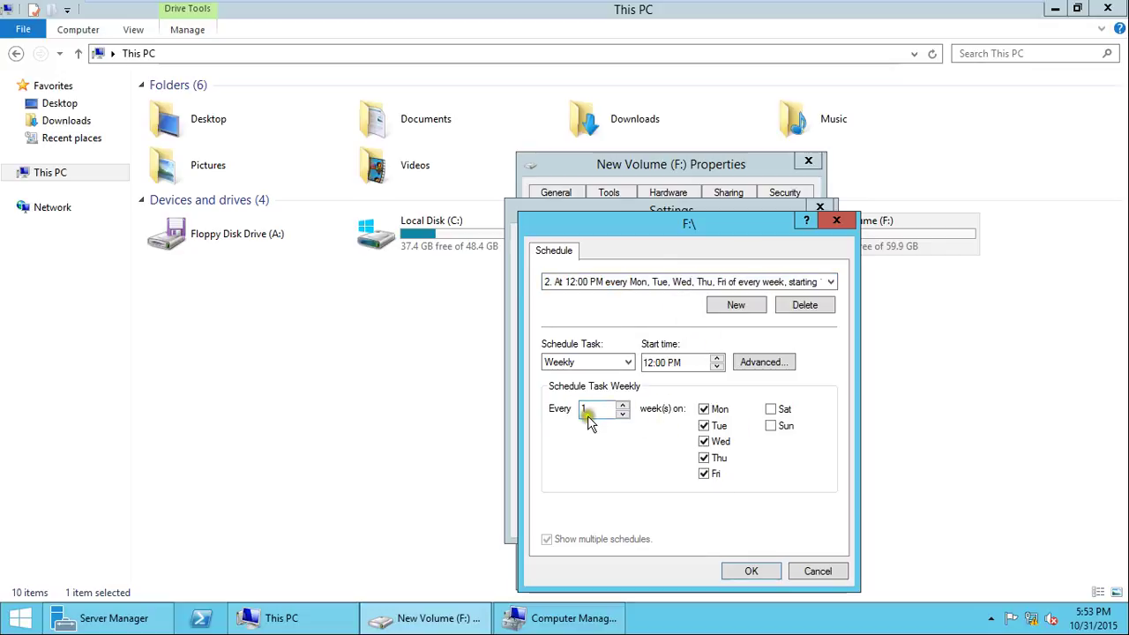
{"action": "left_click_drag", "start_coordinate": [583, 408], "coordinate": [657, 414]}
{"action": "left_click", "coordinate": [817, 571]}
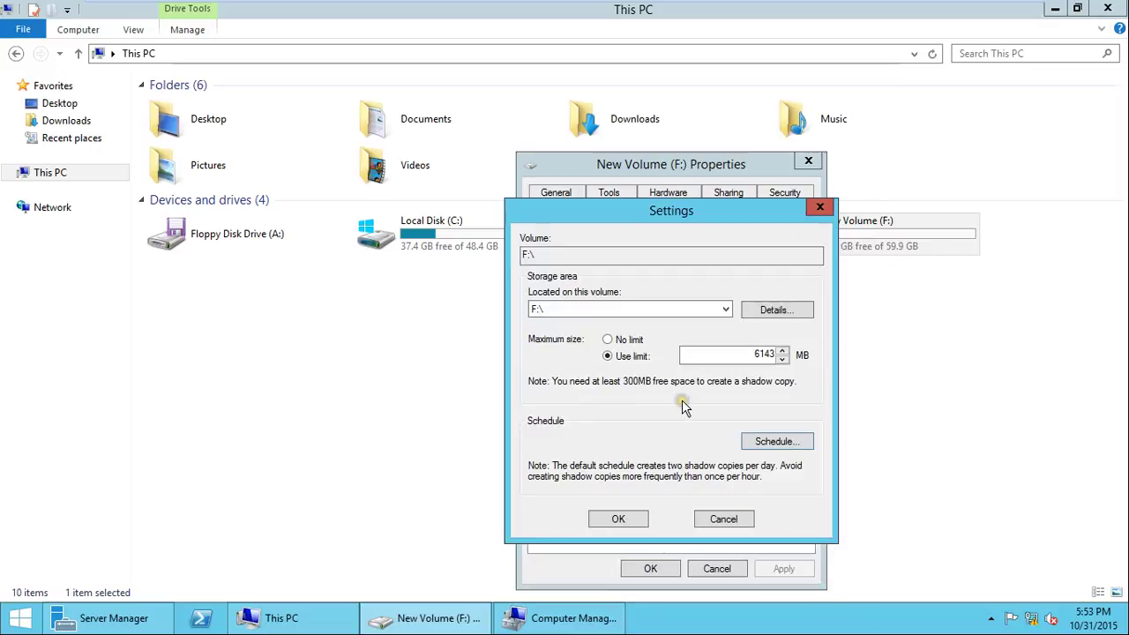
{"action": "left_click", "coordinate": [724, 519]}
{"action": "left_click", "coordinate": [722, 566]}
Step: Check the contents of New Volume (F:) and return to This PC
{"action": "double_click", "coordinate": [845, 236]}
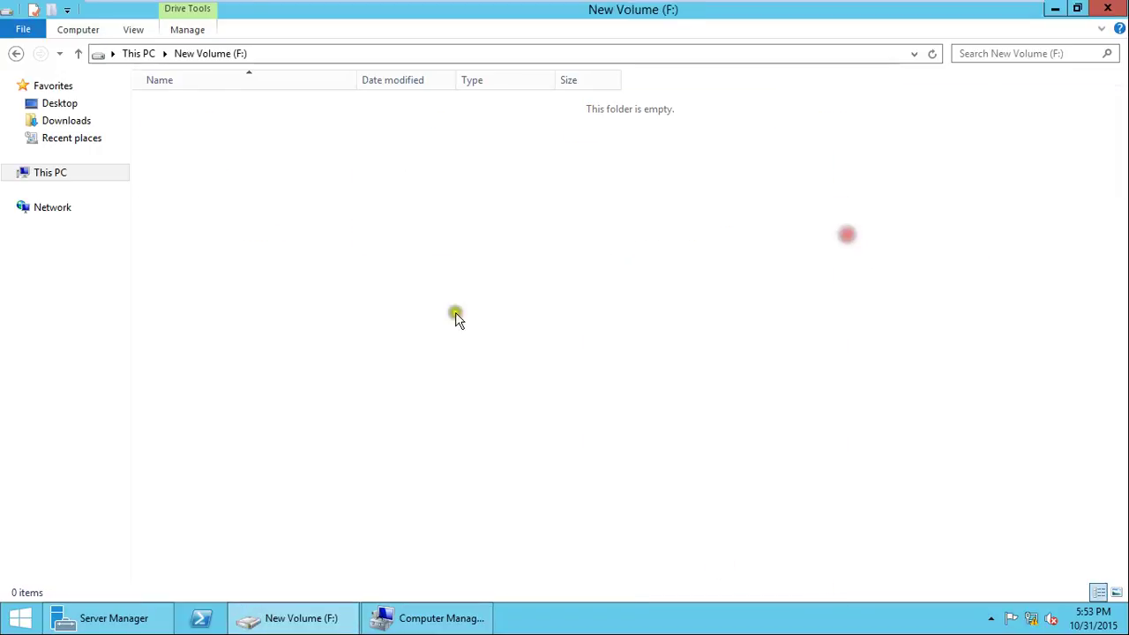
{"action": "left_click", "coordinate": [141, 54]}
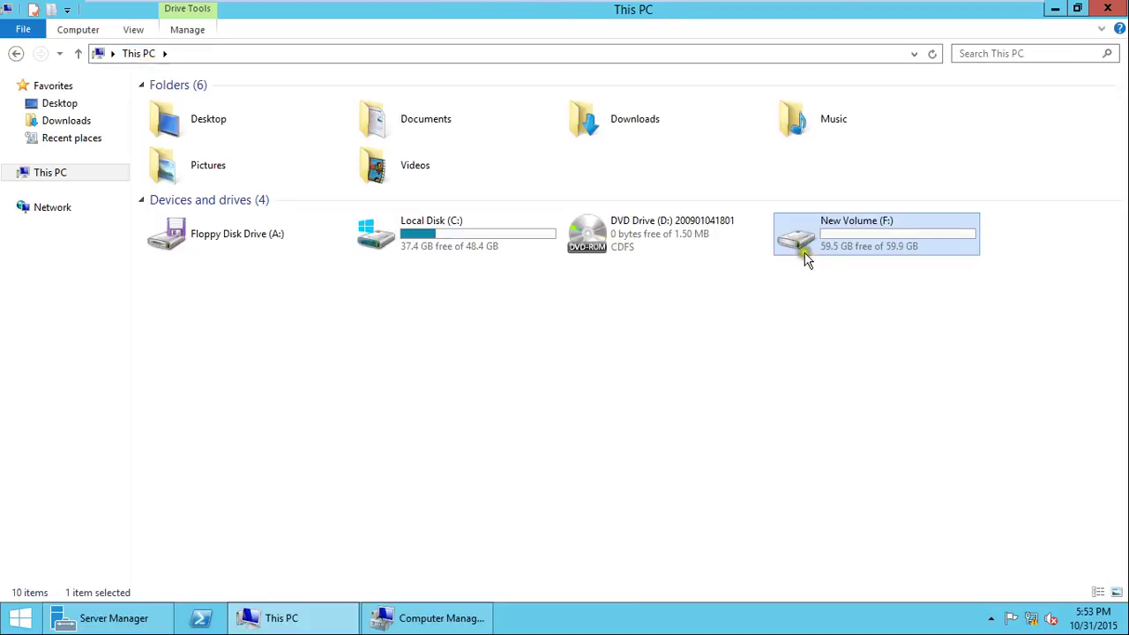
{"action": "right_click", "coordinate": [801, 238]}
{"action": "left_click", "coordinate": [874, 381]}
{"action": "left_click", "coordinate": [251, 510]}
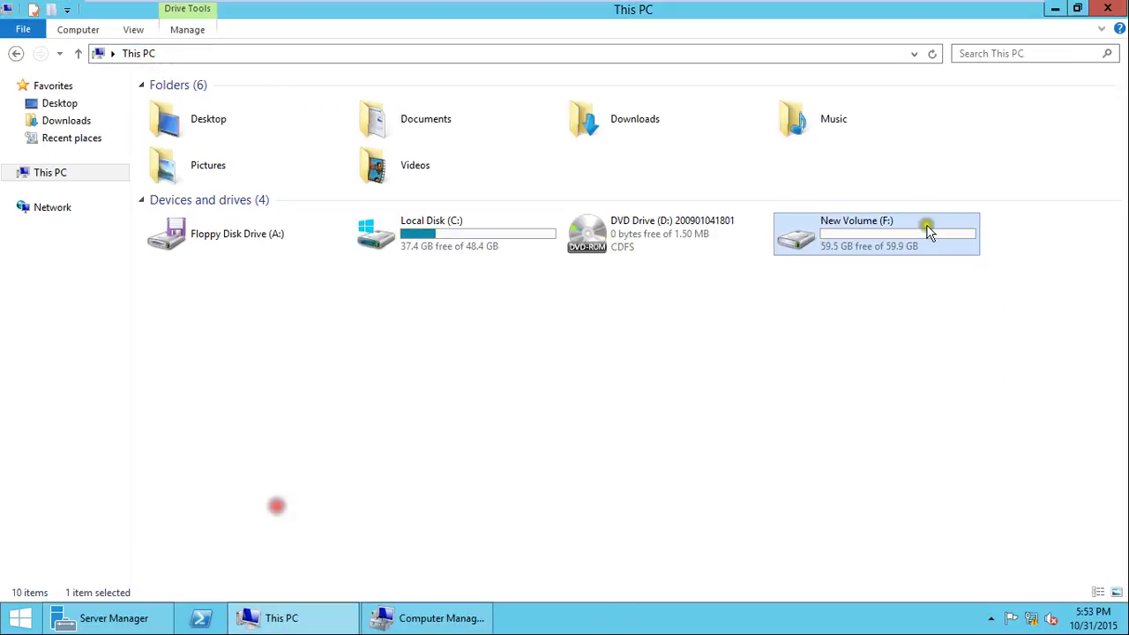
Step: Create two new shadow copies of volume F: from its properties and accept the dialog
{"action": "right_click", "coordinate": [885, 234]}
{"action": "left_click", "coordinate": [996, 463]}
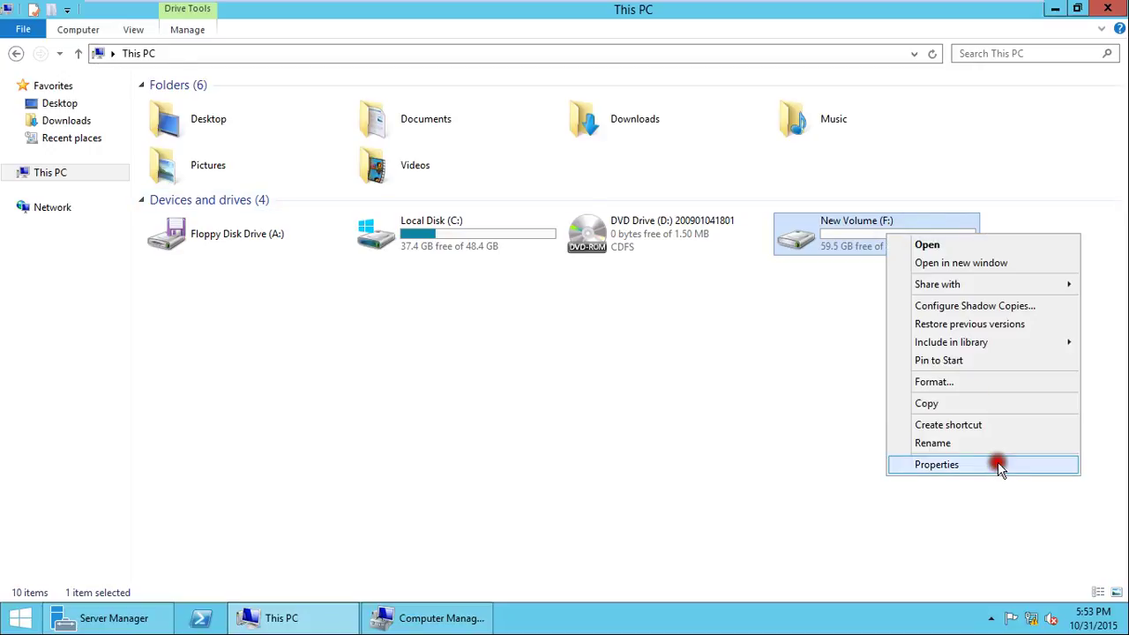
{"action": "left_click_drag", "start_coordinate": [933, 177], "coordinate": [601, 161]}
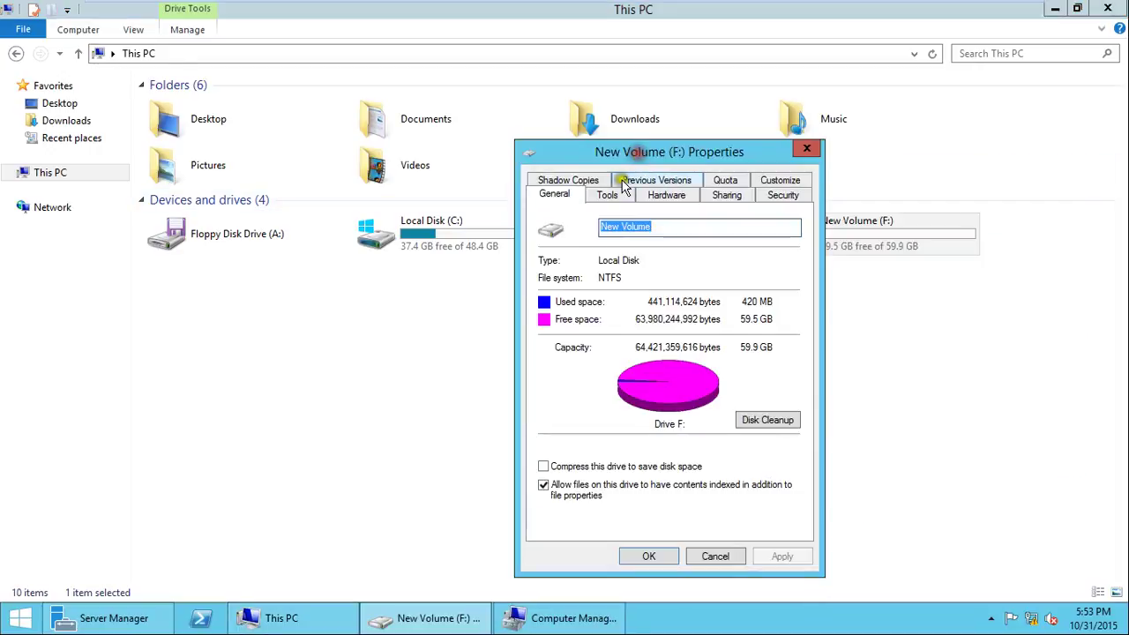
{"action": "left_click", "coordinate": [584, 181]}
{"action": "left_click", "coordinate": [759, 408]}
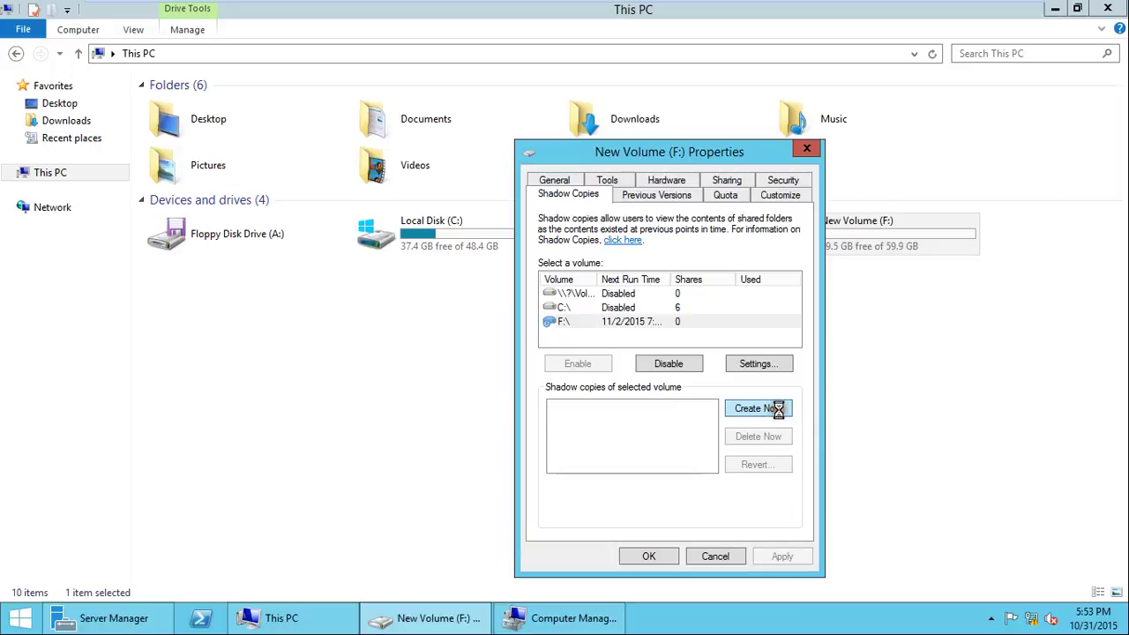
{"action": "left_click", "coordinate": [778, 409]}
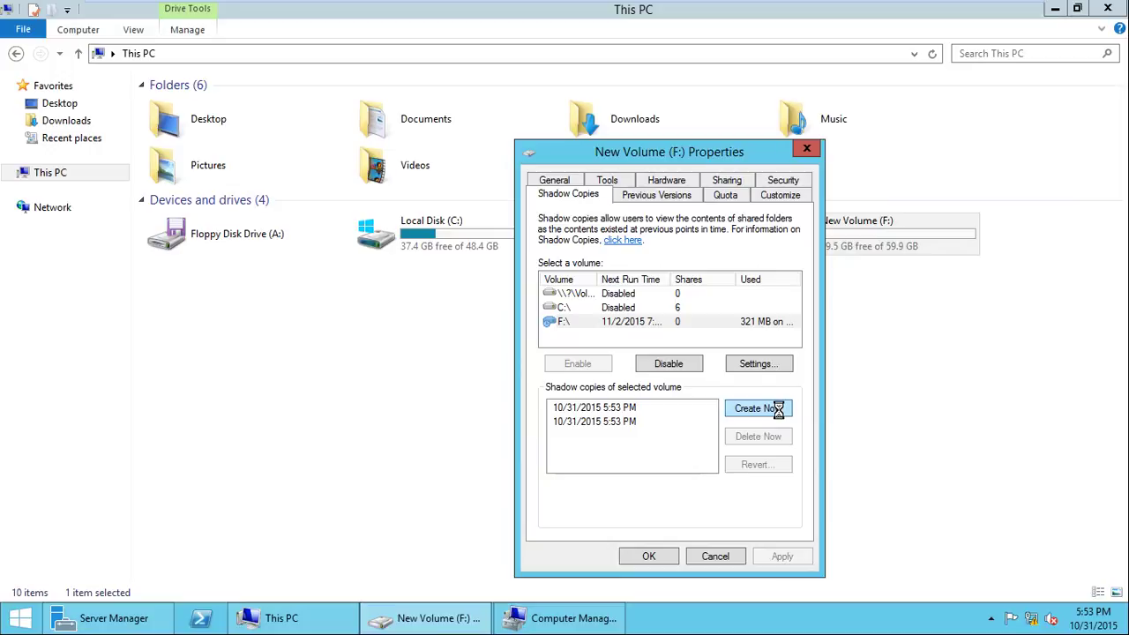
{"action": "left_click", "coordinate": [650, 557]}
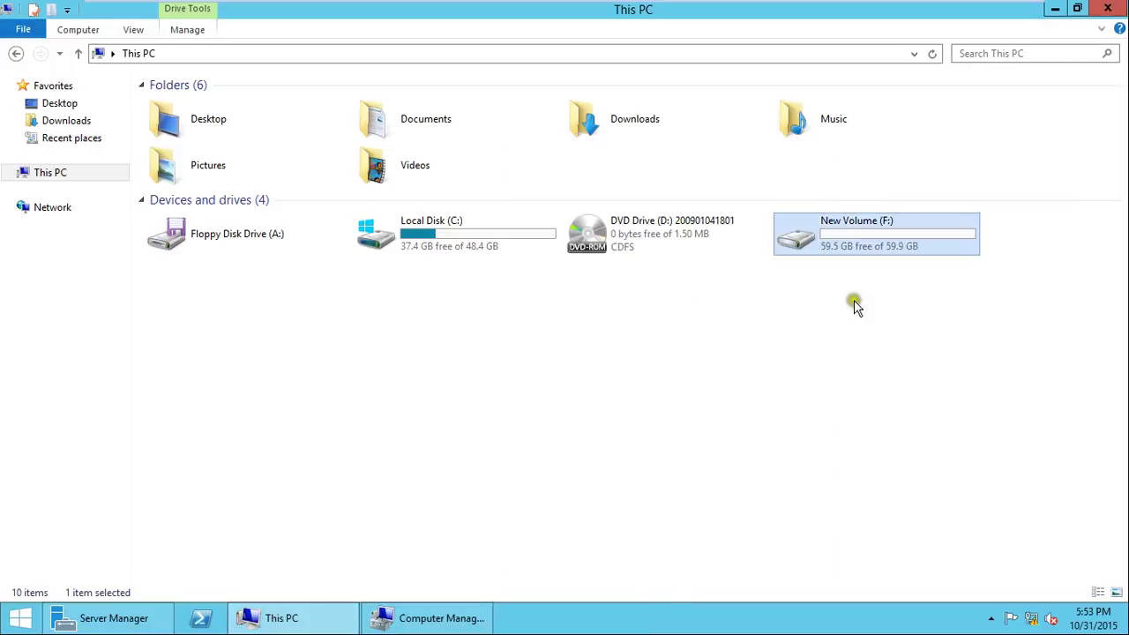
Step: Check the contents of New Volume (F:), quick-format it as NTFS with a 4096-byte allocation unit size, and close the format dialog
{"action": "double_click", "coordinate": [818, 231]}
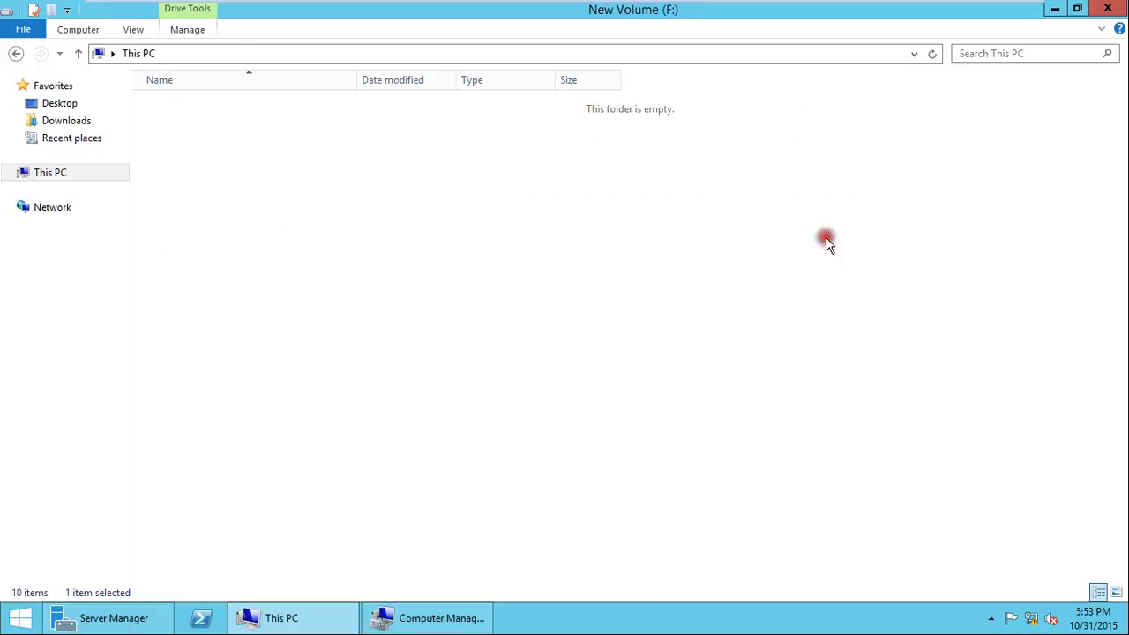
{"action": "left_click", "coordinate": [151, 52]}
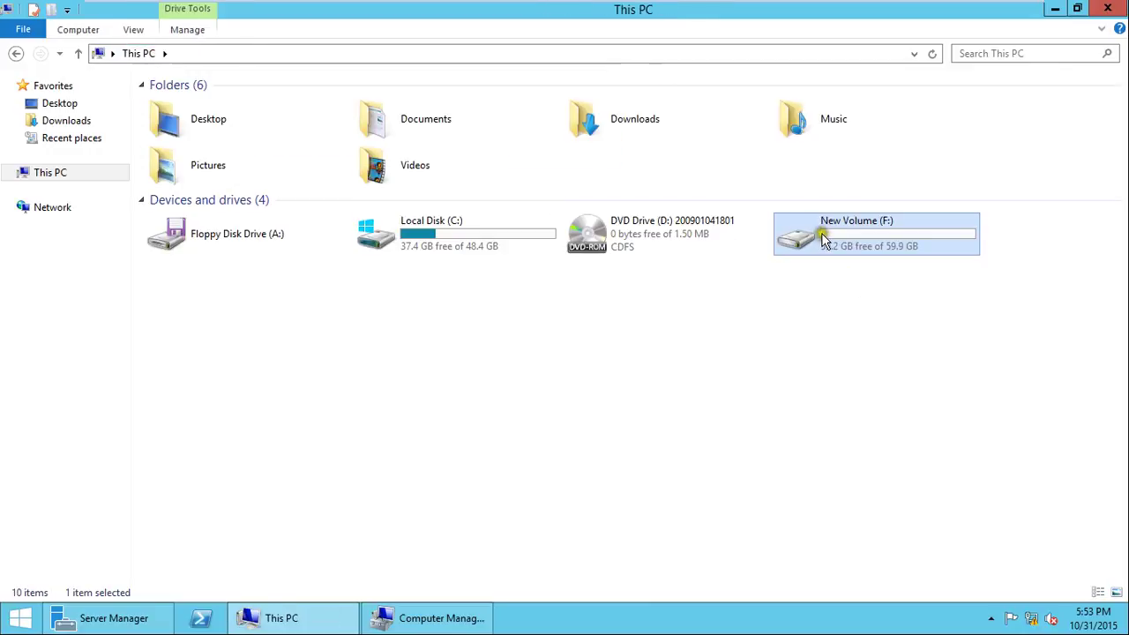
{"action": "right_click", "coordinate": [823, 238]}
{"action": "left_click", "coordinate": [912, 383]}
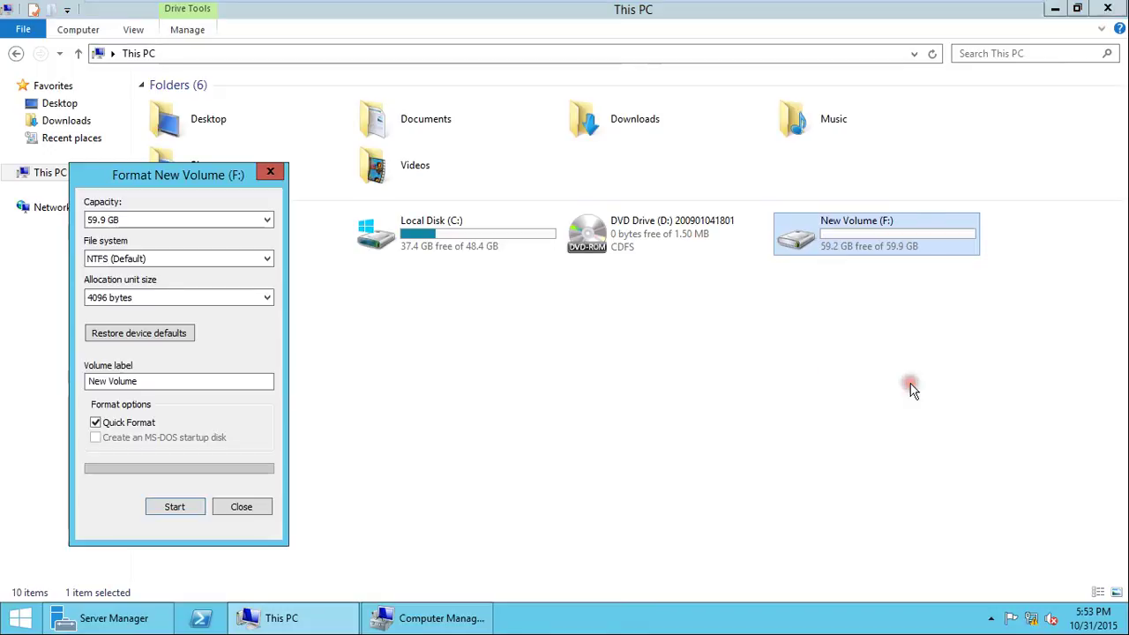
{"action": "left_click", "coordinate": [176, 506]}
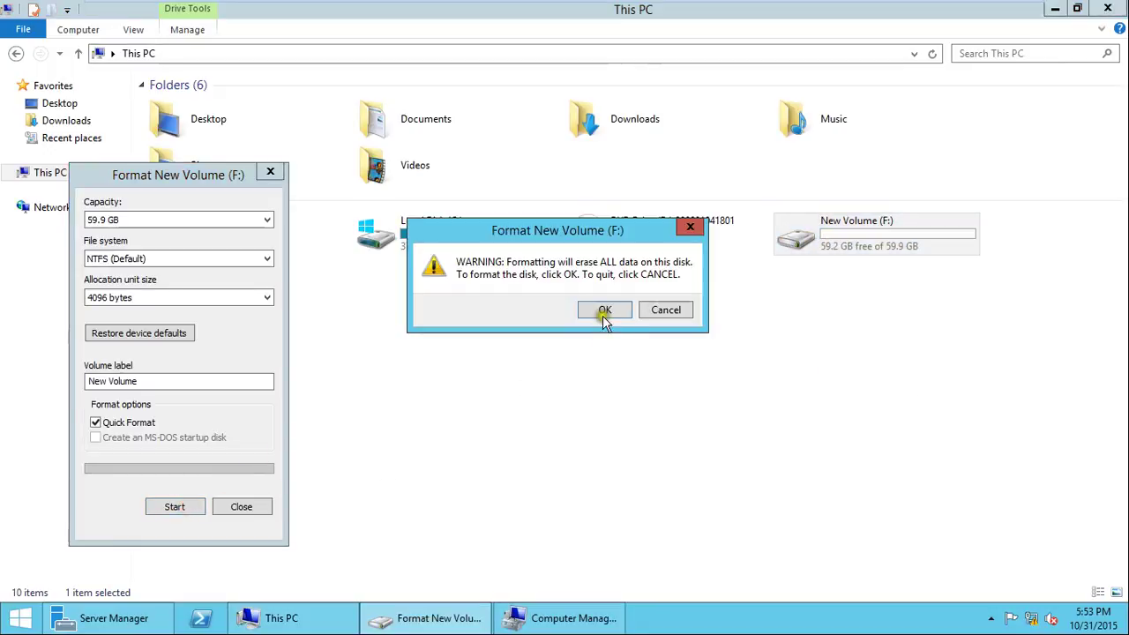
{"action": "left_click", "coordinate": [604, 313]}
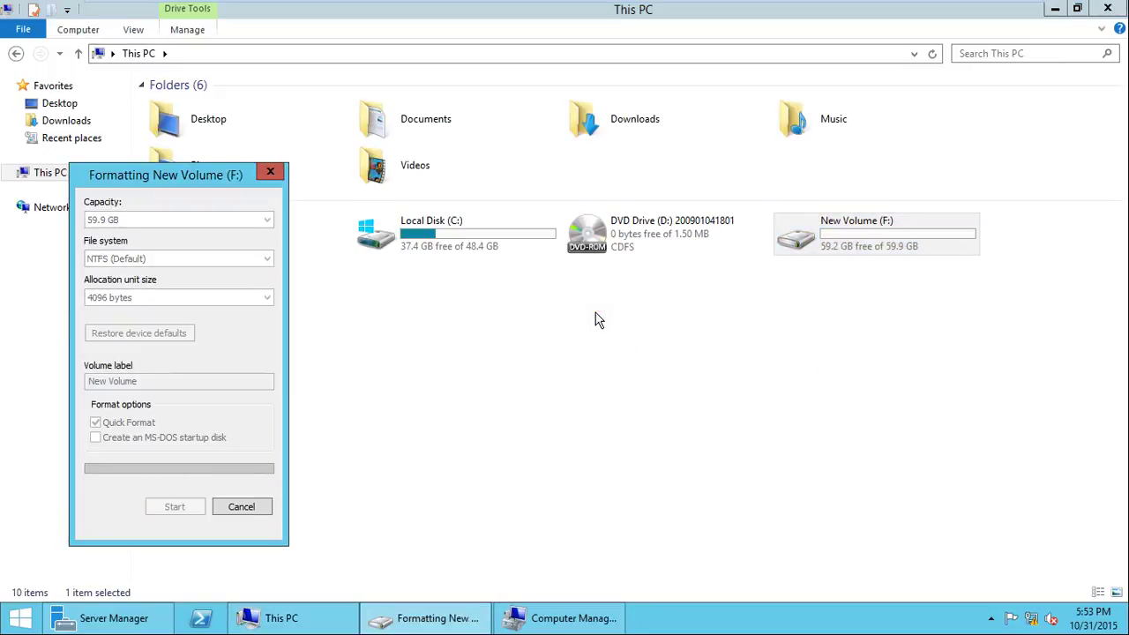
{"action": "left_click", "coordinate": [684, 306]}
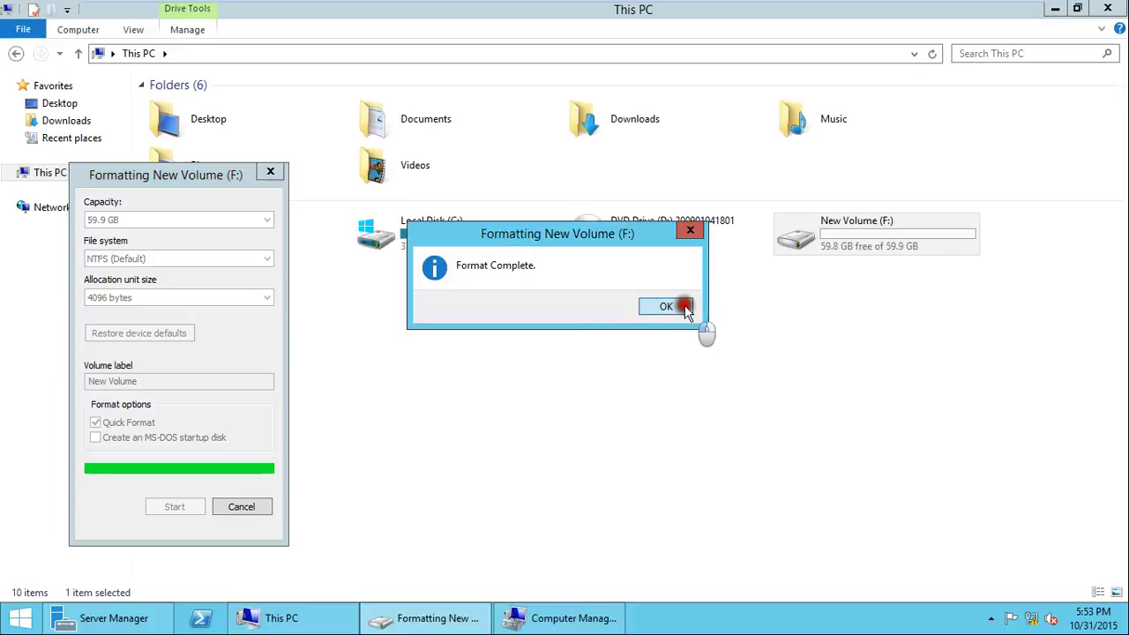
{"action": "left_click", "coordinate": [263, 508]}
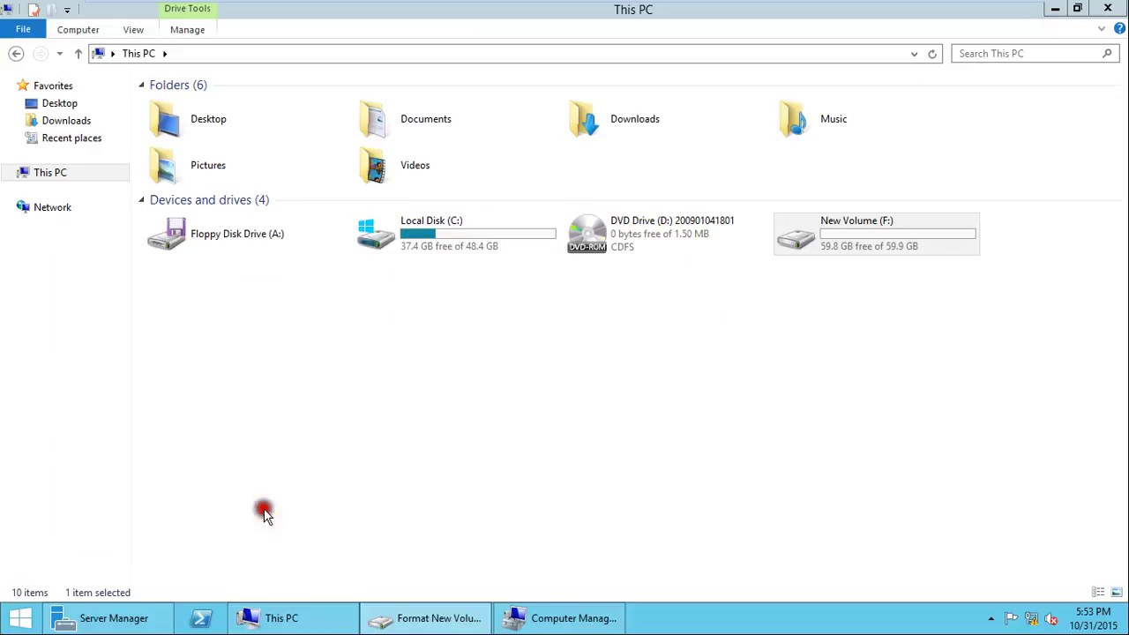
Step: Open the properties of New Volume (F:) and examine its shadow copy list and next run time after the format
{"action": "right_click", "coordinate": [856, 244]}
{"action": "left_click", "coordinate": [920, 470]}
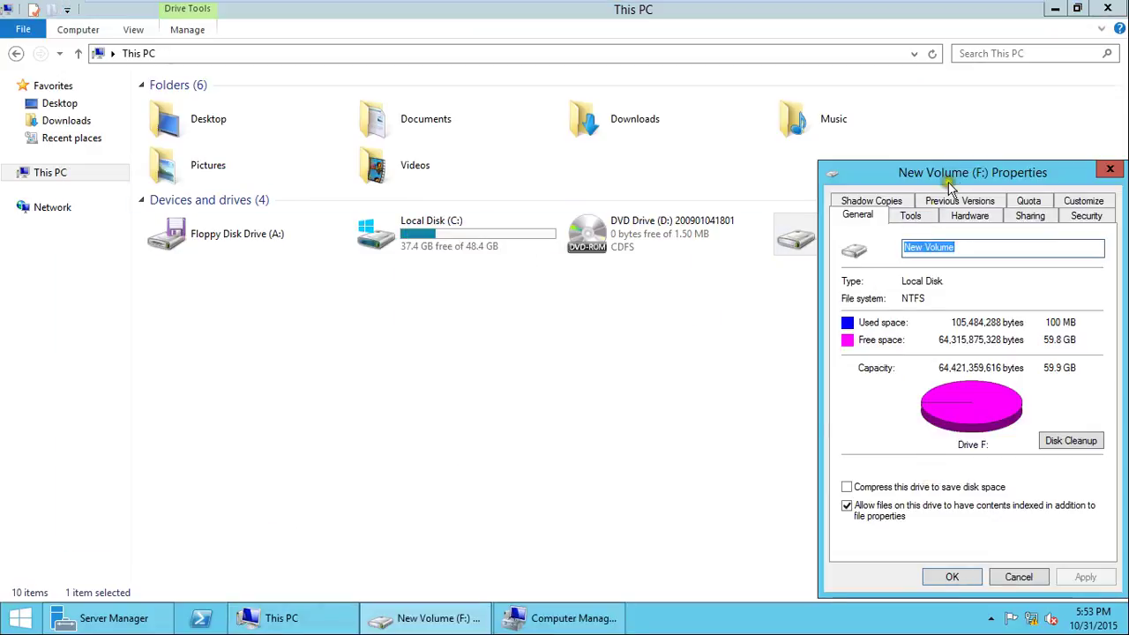
{"action": "left_click_drag", "start_coordinate": [944, 173], "coordinate": [679, 151]}
{"action": "left_click", "coordinate": [595, 181]}
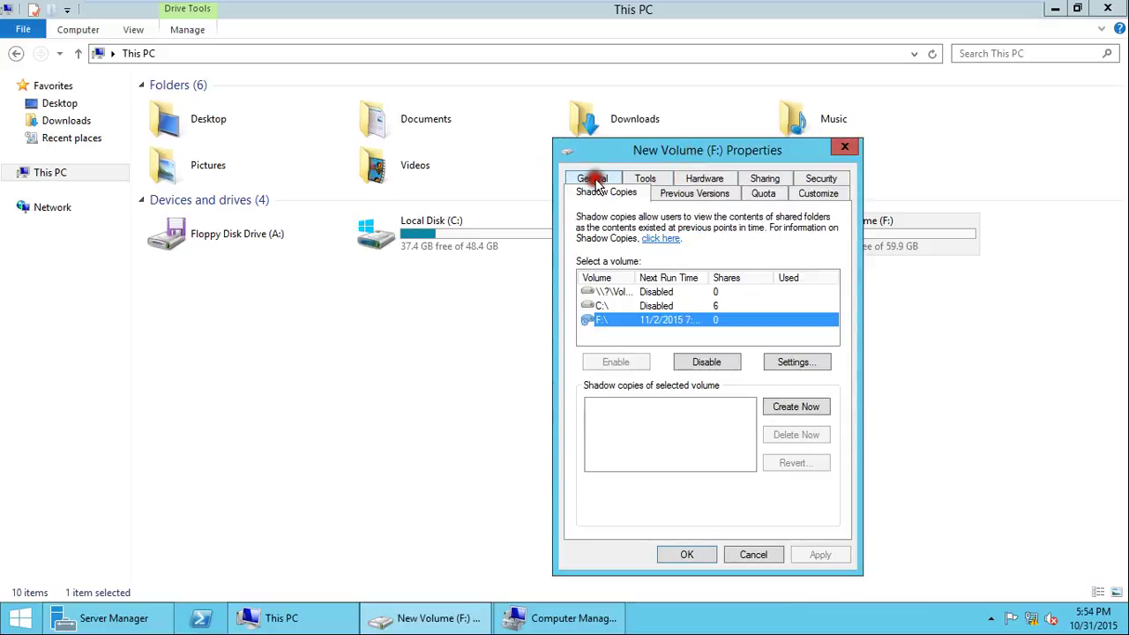
{"action": "left_click", "coordinate": [687, 421]}
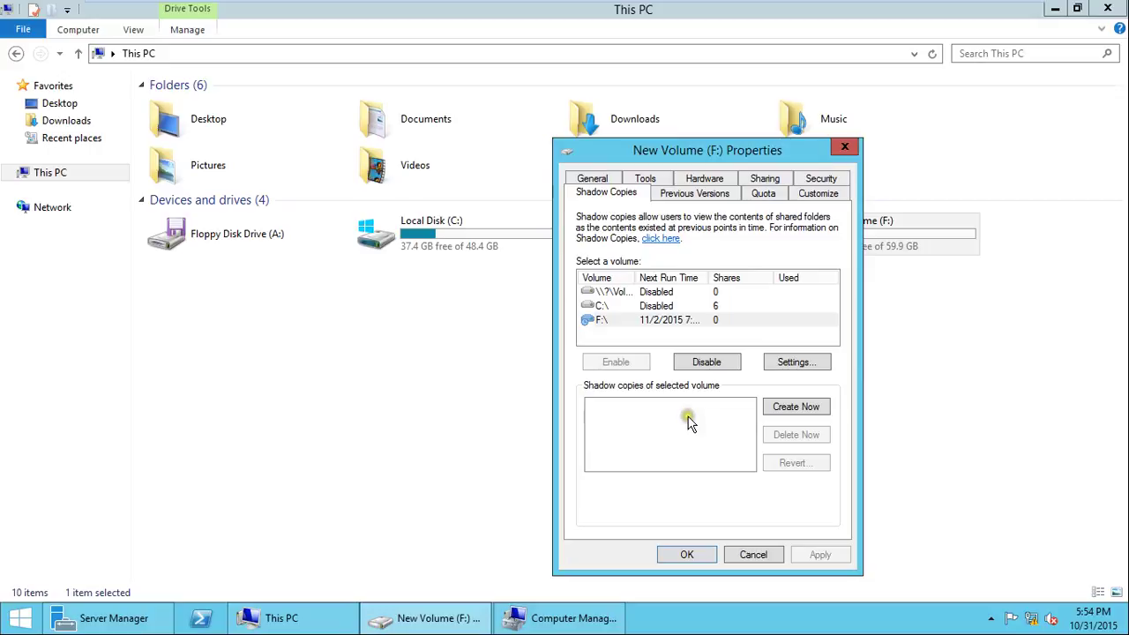
{"action": "left_click", "coordinate": [689, 422]}
{"action": "left_click", "coordinate": [689, 422]}
{"action": "left_click", "coordinate": [689, 415]}
{"action": "left_click", "coordinate": [689, 413]}
{"action": "left_click", "coordinate": [689, 412]}
{"action": "left_click", "coordinate": [649, 323]}
{"action": "left_click", "coordinate": [696, 323]}
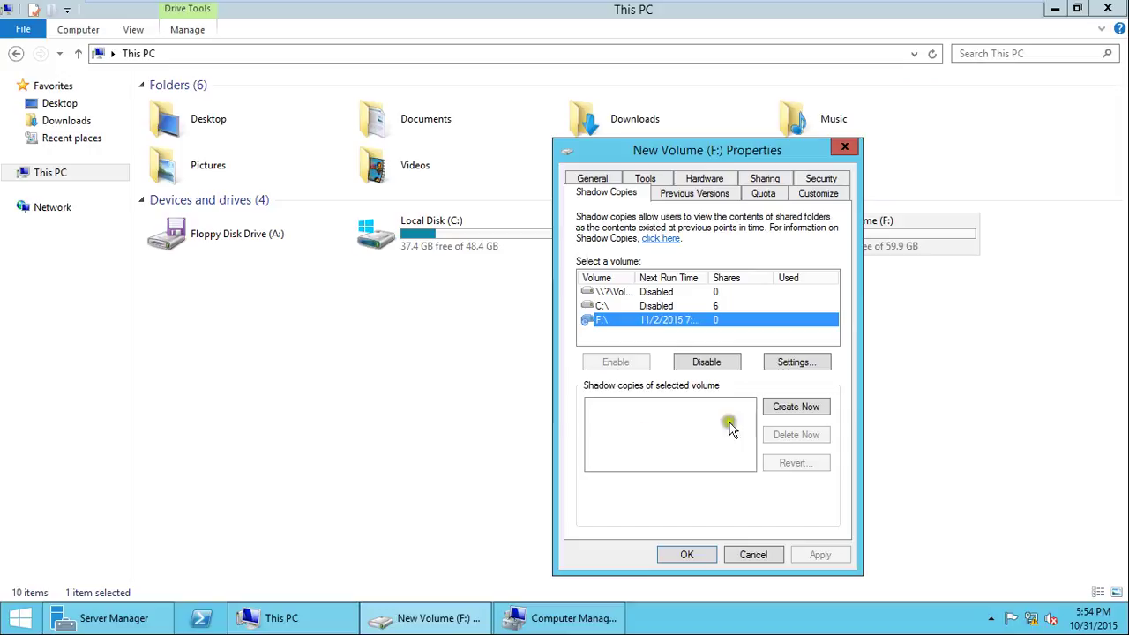
Step: Try C:\ as the shadow copy storage location for F:, and cancel the settings and the volume properties
{"action": "left_click", "coordinate": [786, 362]}
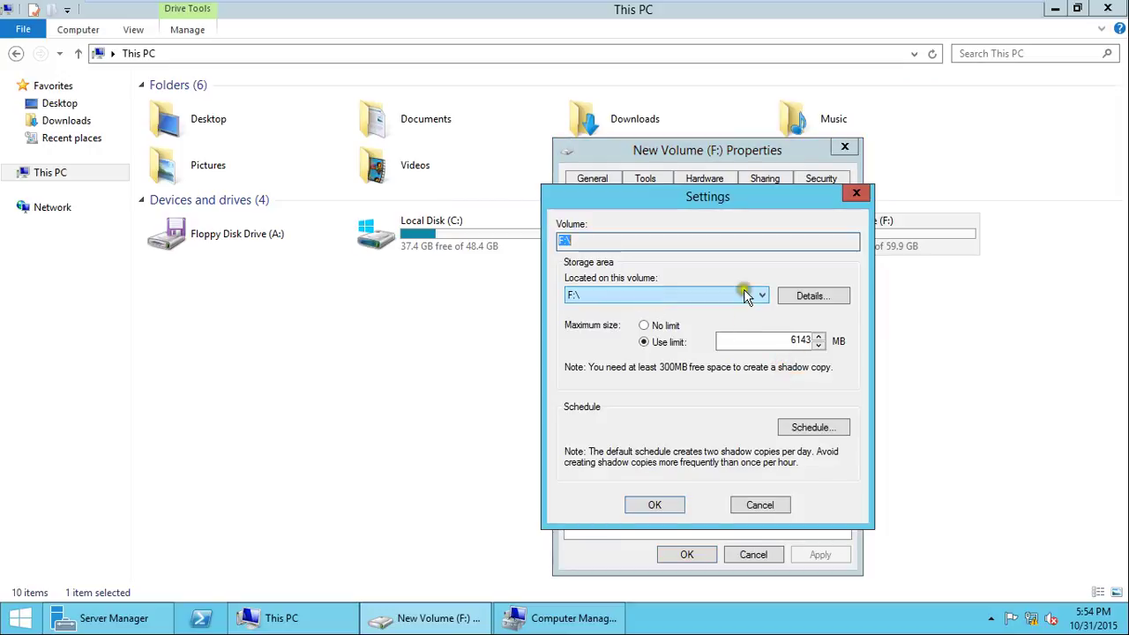
{"action": "left_click", "coordinate": [617, 296]}
{"action": "left_click", "coordinate": [576, 319]}
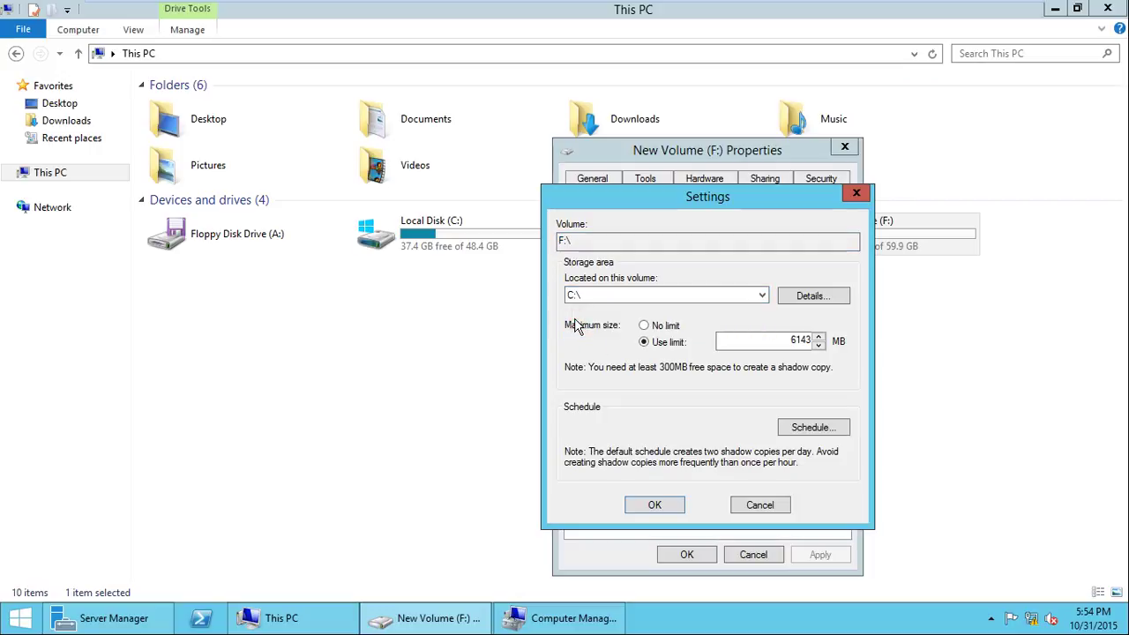
{"action": "left_click", "coordinate": [746, 504]}
{"action": "left_click", "coordinate": [753, 555]}
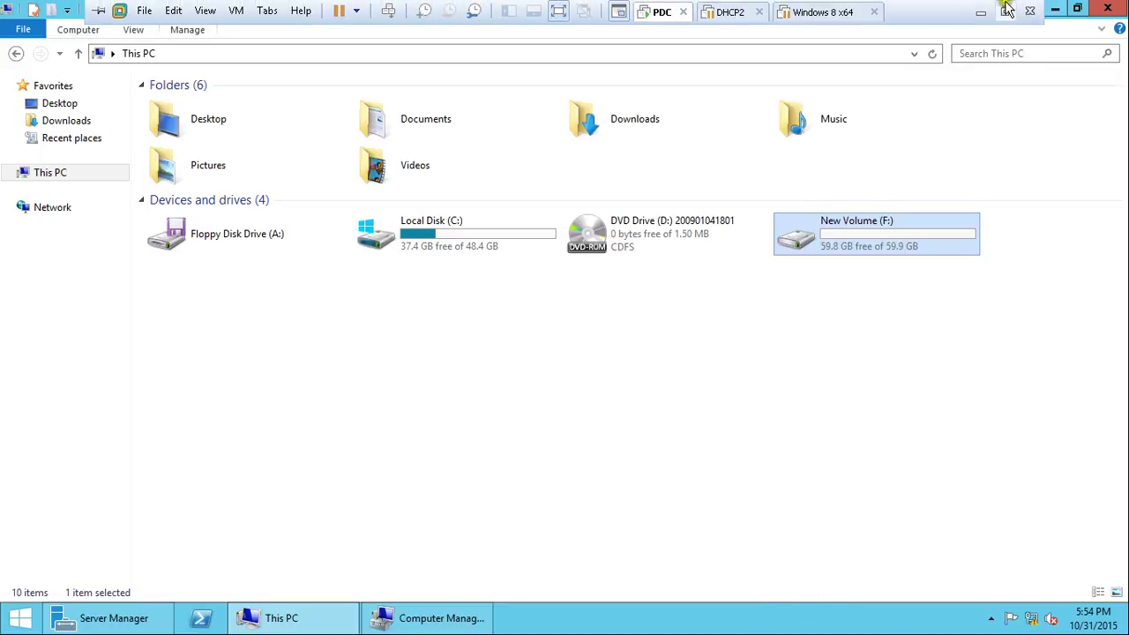
{"action": "left_click", "coordinate": [1013, 11]}
{"action": "left_click", "coordinate": [507, 616]}
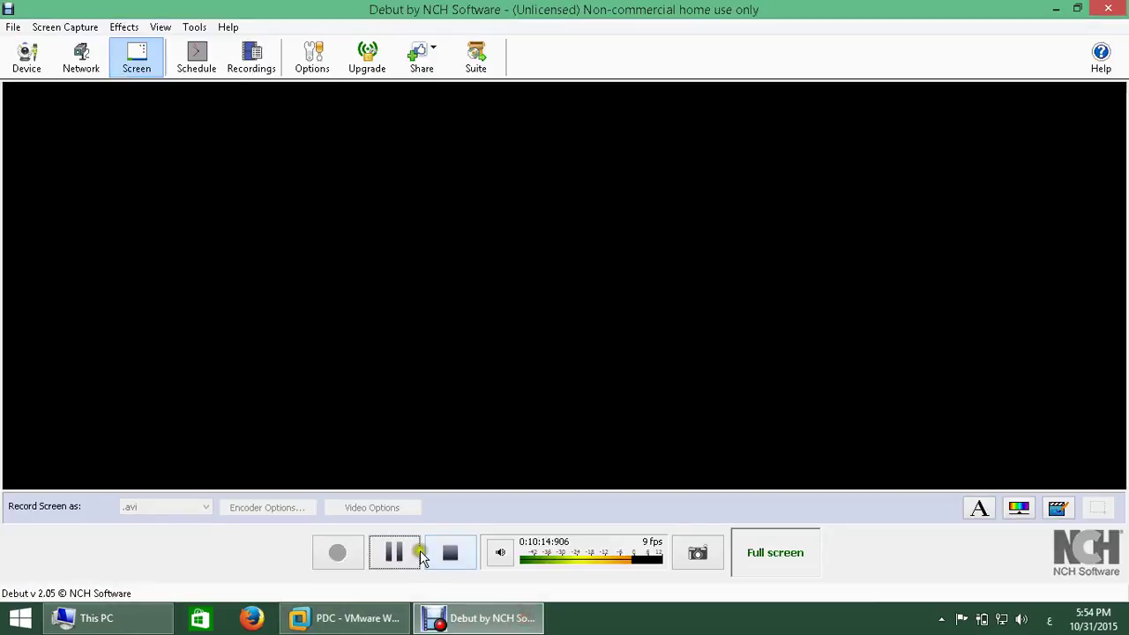